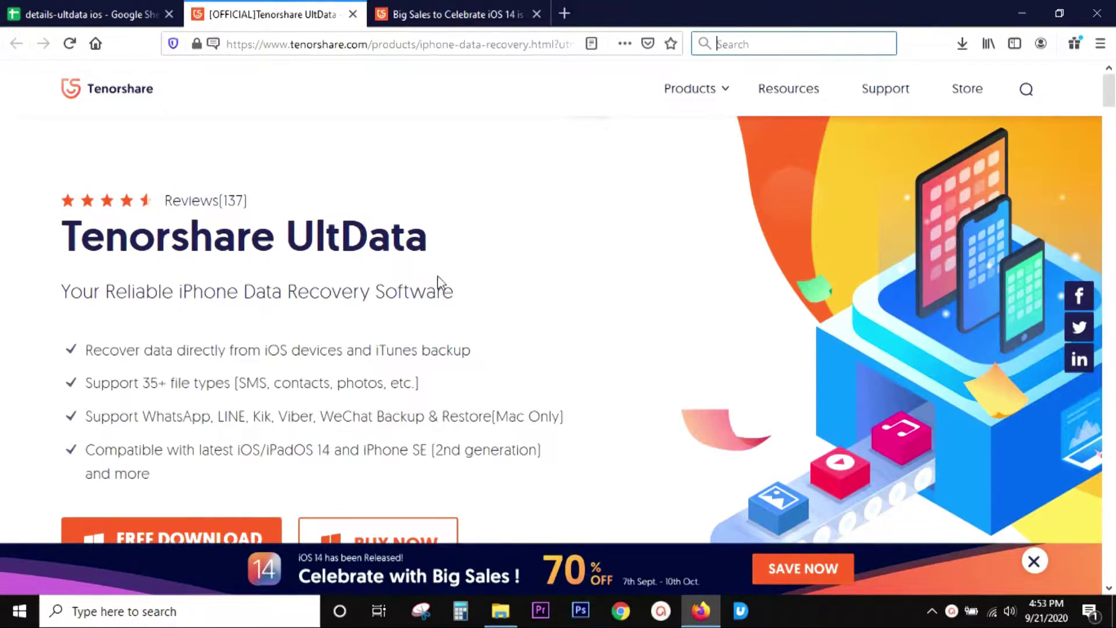
Highlight the iPhone Data Recovery Software subtitle, the 35+ file types bullet and the messaging-apps bullet.
{"action": "left_click_drag", "start_coordinate": [179, 289], "coordinate": [455, 295]}
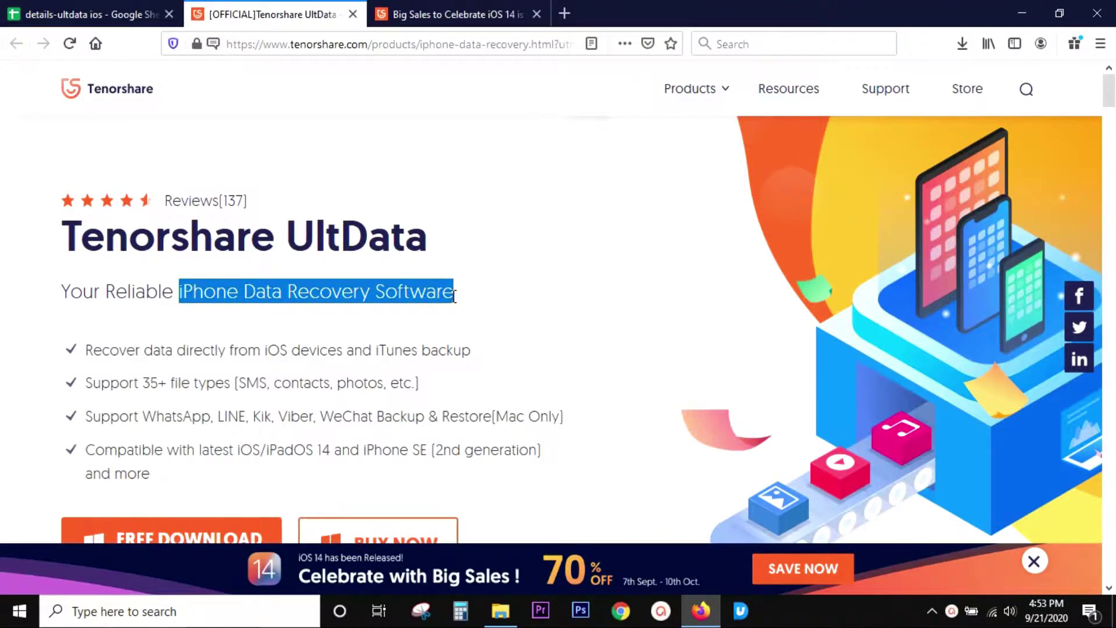
{"action": "left_click", "coordinate": [339, 325]}
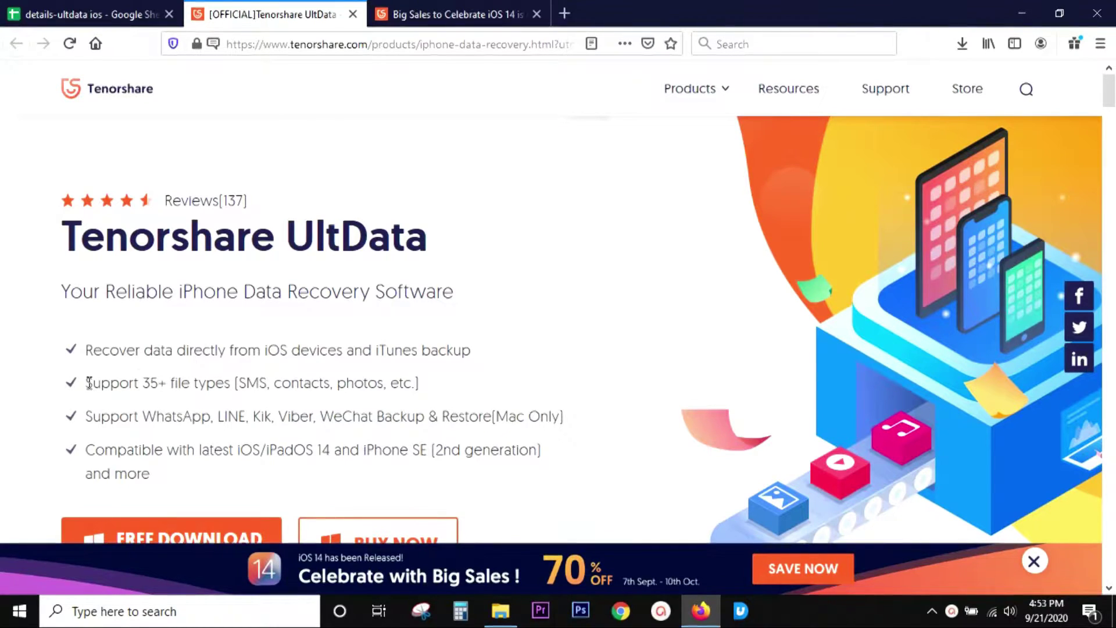
{"action": "left_click_drag", "start_coordinate": [88, 383], "coordinate": [231, 383]}
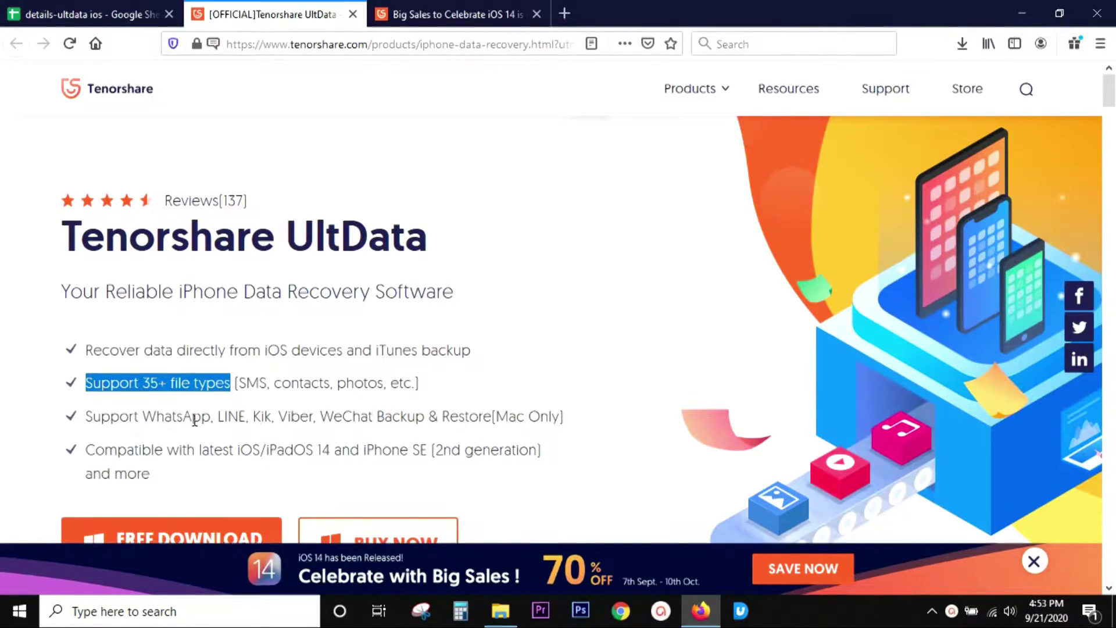
{"action": "left_click_drag", "start_coordinate": [143, 416], "coordinate": [494, 420]}
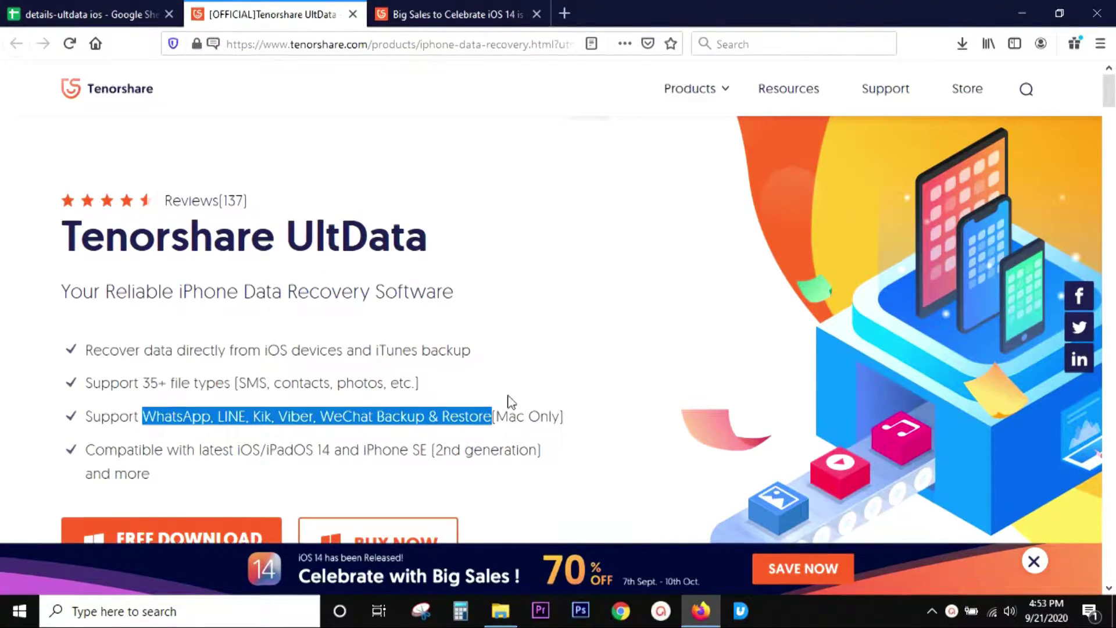
Clear the highlights and switch to the iOS 14 Big Sales page.
{"action": "left_click", "coordinate": [509, 411]}
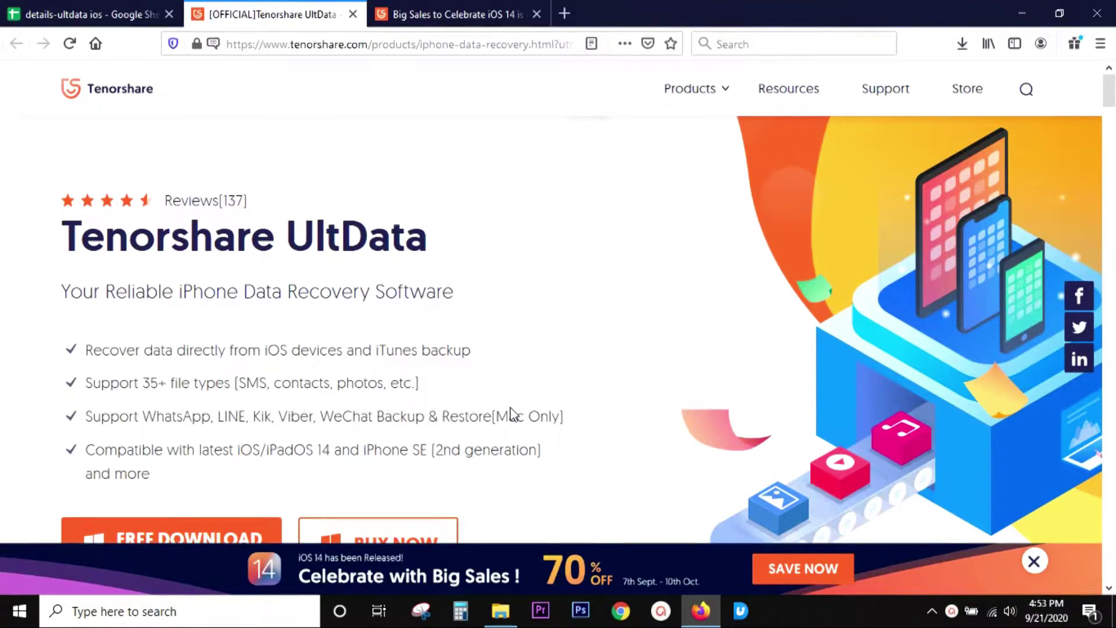
{"action": "left_click", "coordinate": [332, 448]}
{"action": "left_click", "coordinate": [452, 24]}
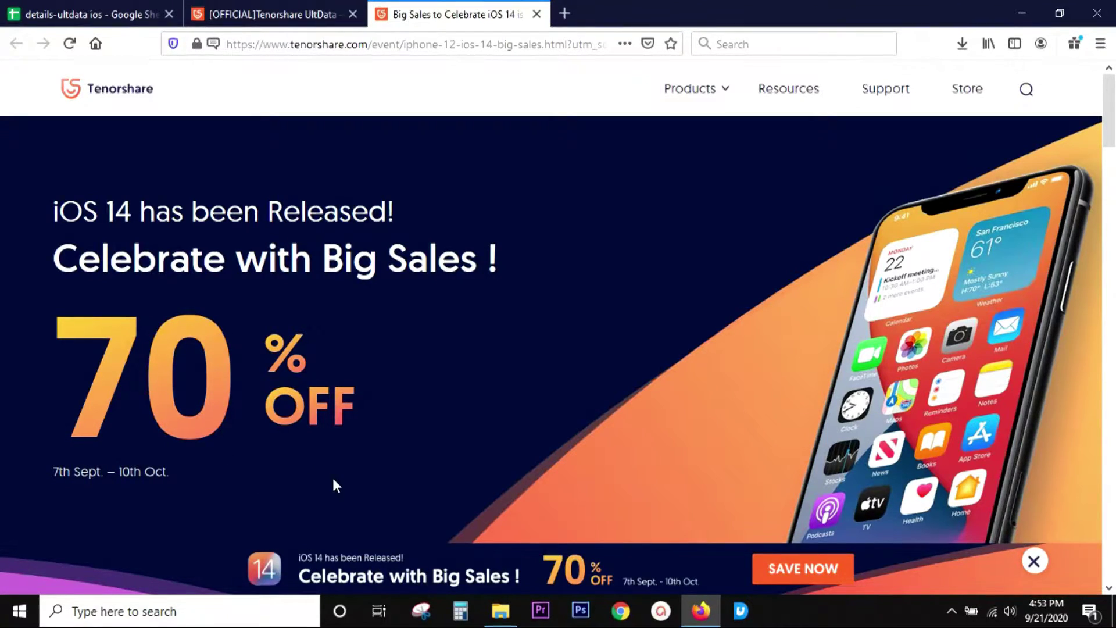
Skim the sale page, then return to the UltData product page.
{"action": "scroll", "coordinate": [308, 469], "scroll_direction": "down", "scroll_amount": 10}
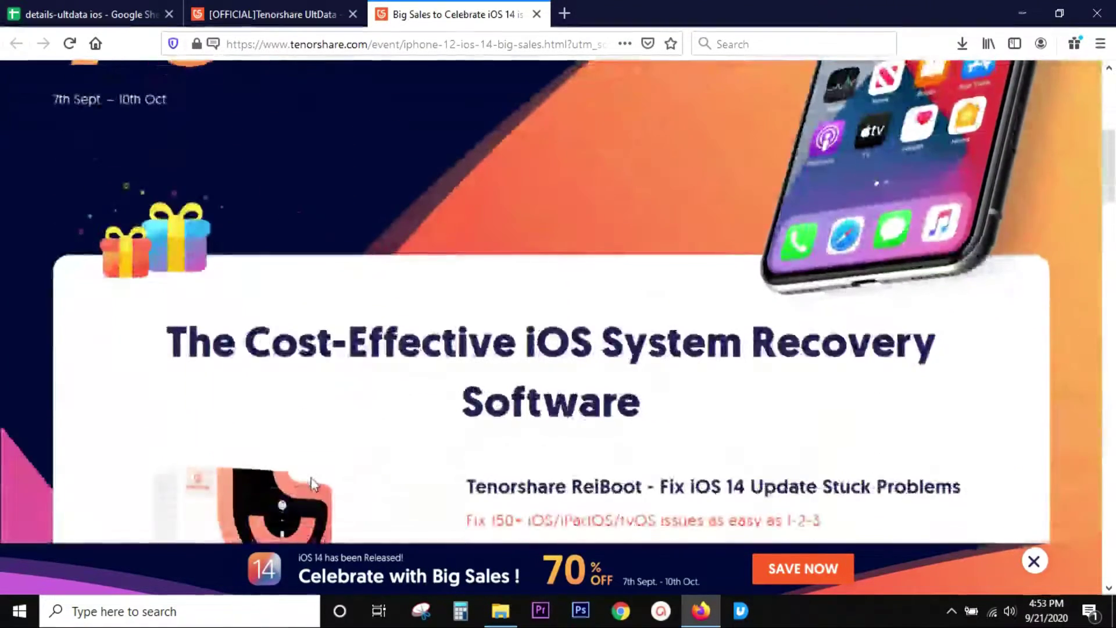
{"action": "scroll", "coordinate": [311, 482], "scroll_direction": "up", "scroll_amount": 2}
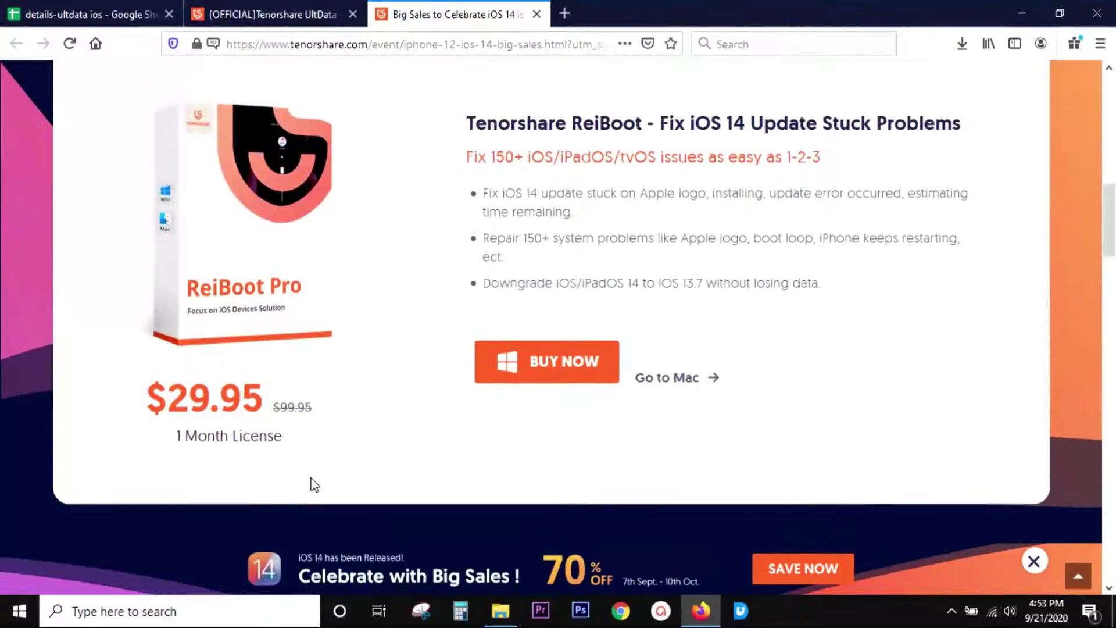
{"action": "left_click", "coordinate": [283, 16]}
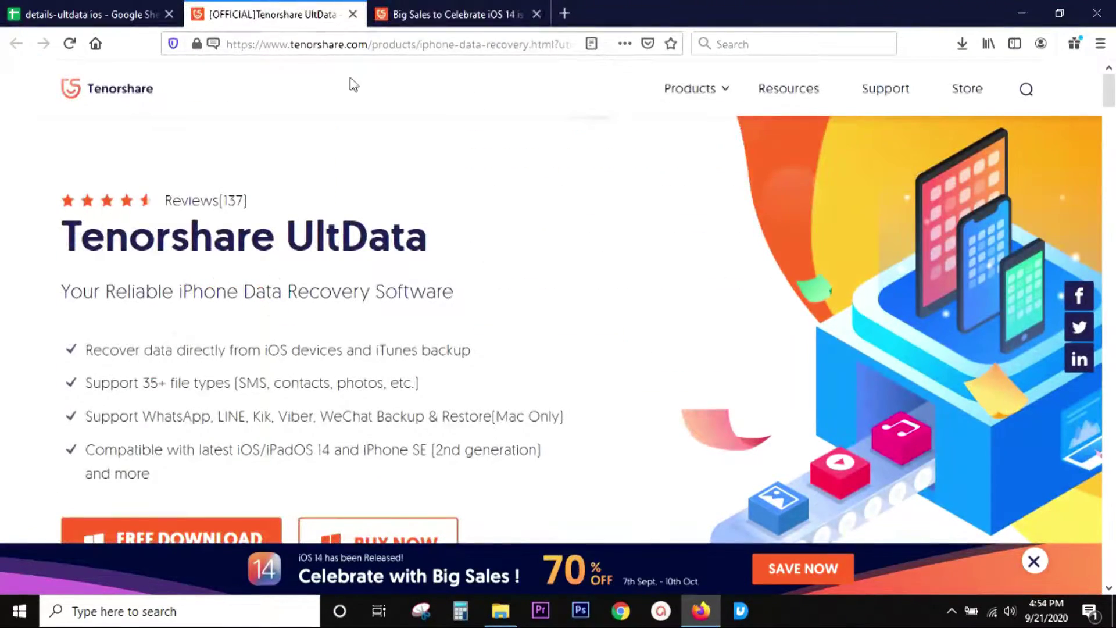
Scroll through the product page's recovery modes and supported file types.
{"action": "scroll", "coordinate": [558, 345], "scroll_direction": "down", "scroll_amount": 1}
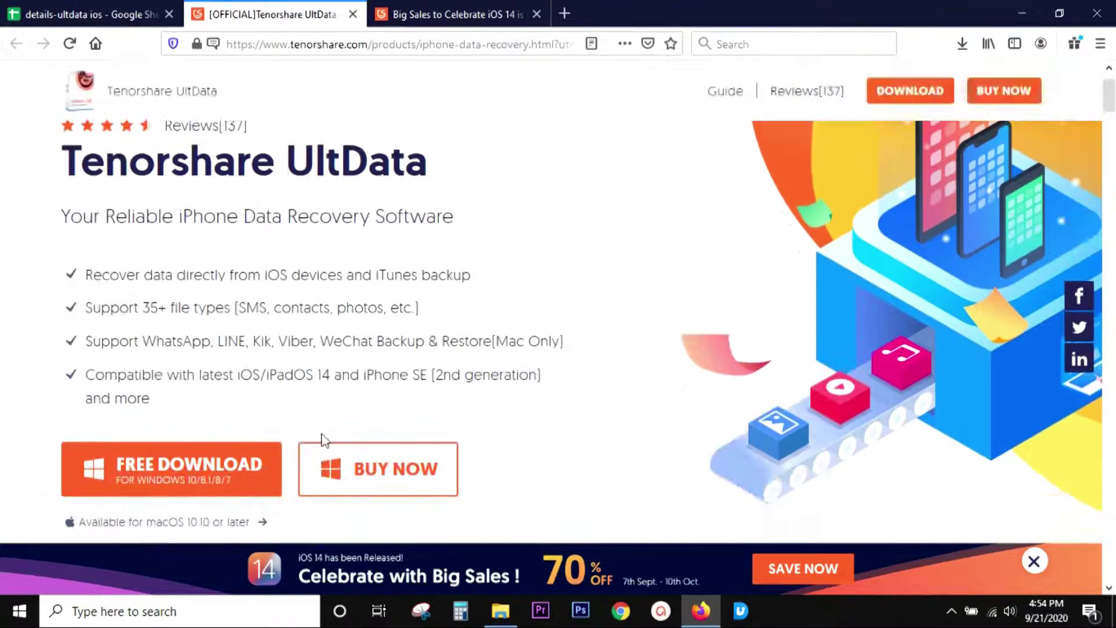
{"action": "scroll", "coordinate": [218, 479], "scroll_direction": "down", "scroll_amount": 6}
{"action": "scroll", "coordinate": [218, 478], "scroll_direction": "down", "scroll_amount": 1}
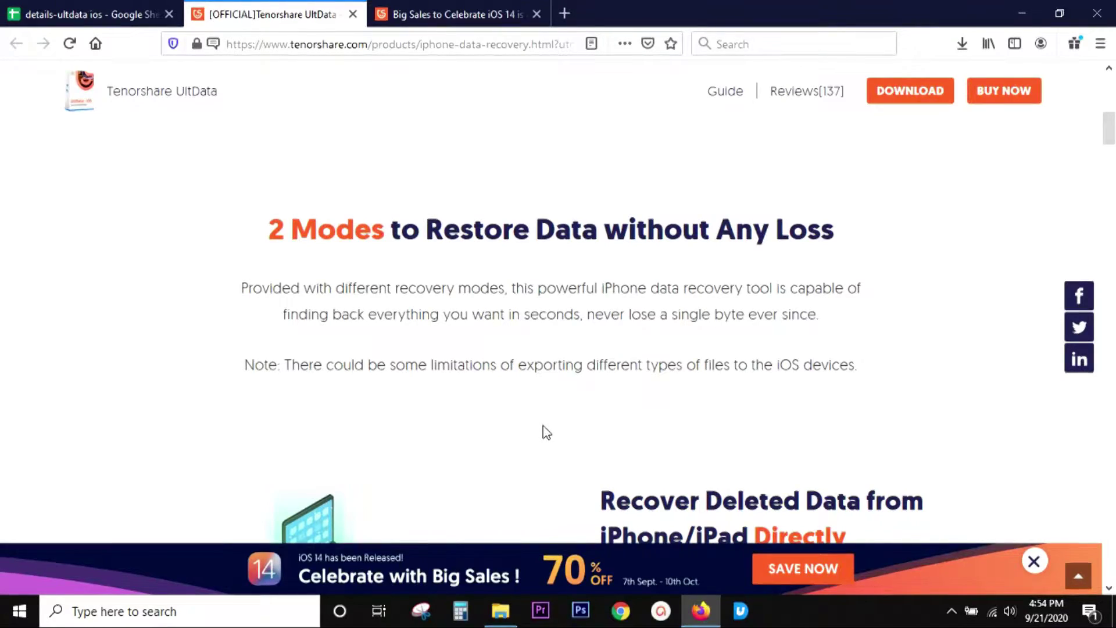
{"action": "scroll", "coordinate": [546, 433], "scroll_direction": "down", "scroll_amount": 6}
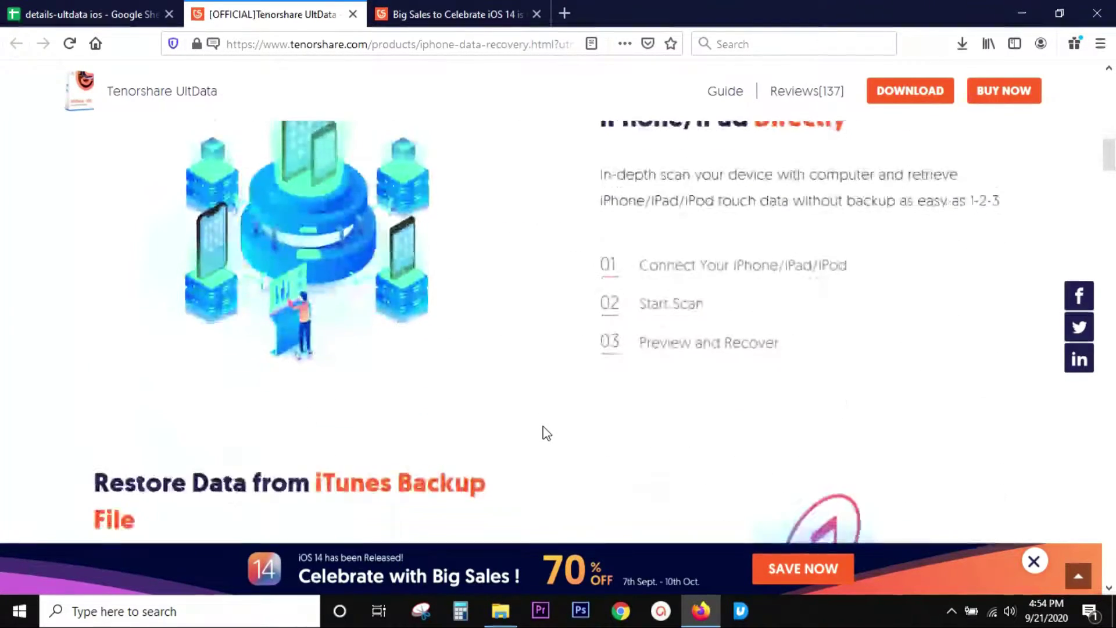
{"action": "scroll", "coordinate": [546, 433], "scroll_direction": "down", "scroll_amount": 4}
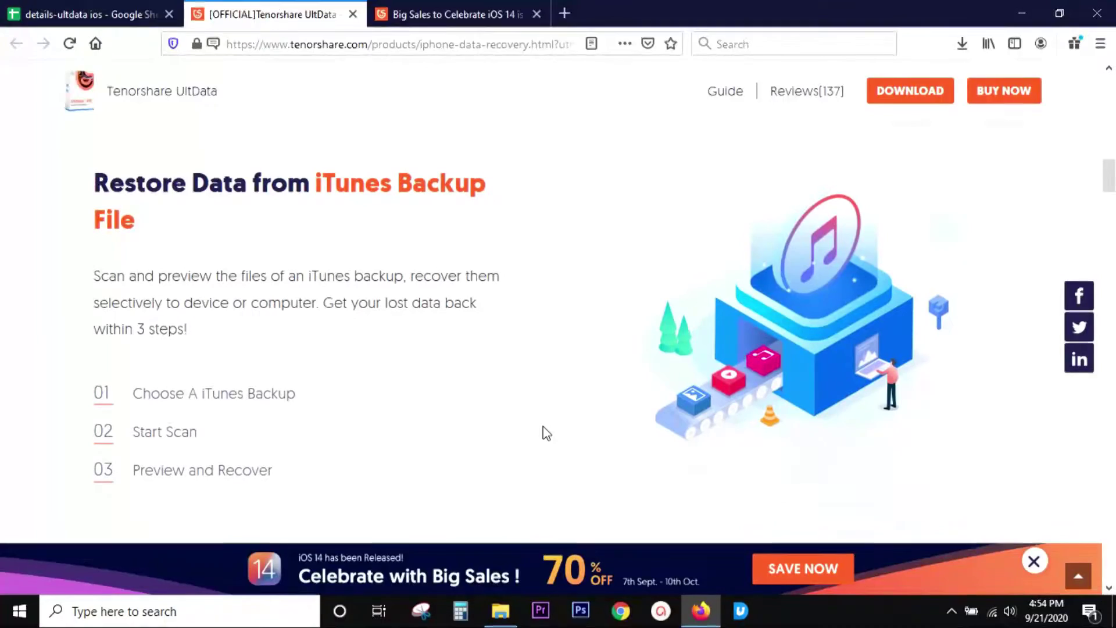
{"action": "scroll", "coordinate": [547, 433], "scroll_direction": "down", "scroll_amount": 5}
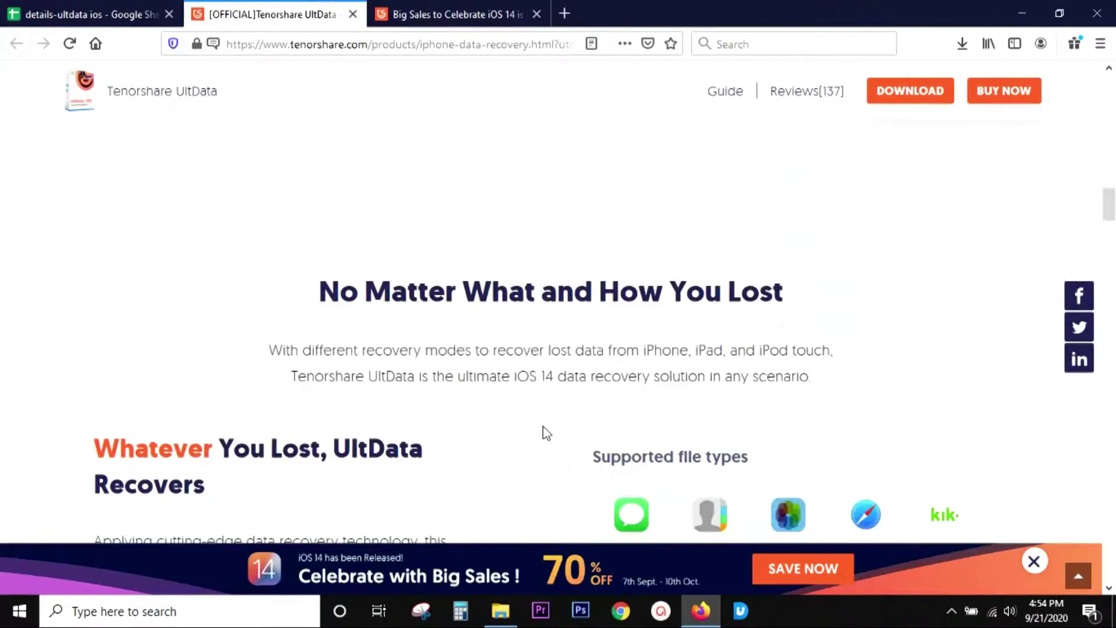
{"action": "scroll", "coordinate": [546, 433], "scroll_direction": "down", "scroll_amount": 4}
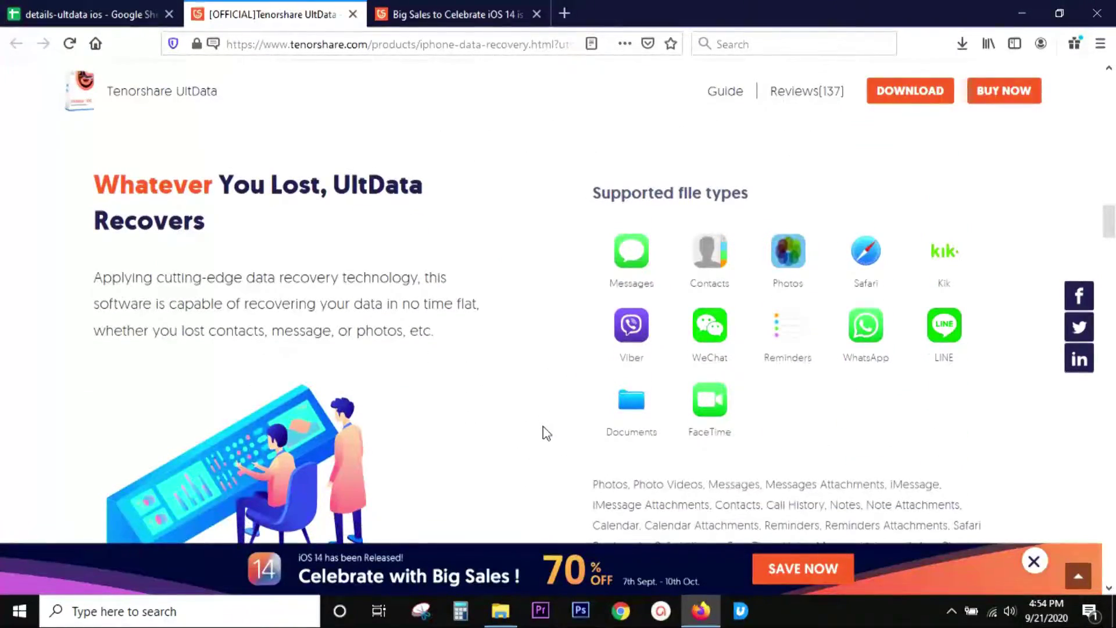
{"action": "scroll", "coordinate": [546, 433], "scroll_direction": "down", "scroll_amount": 8}
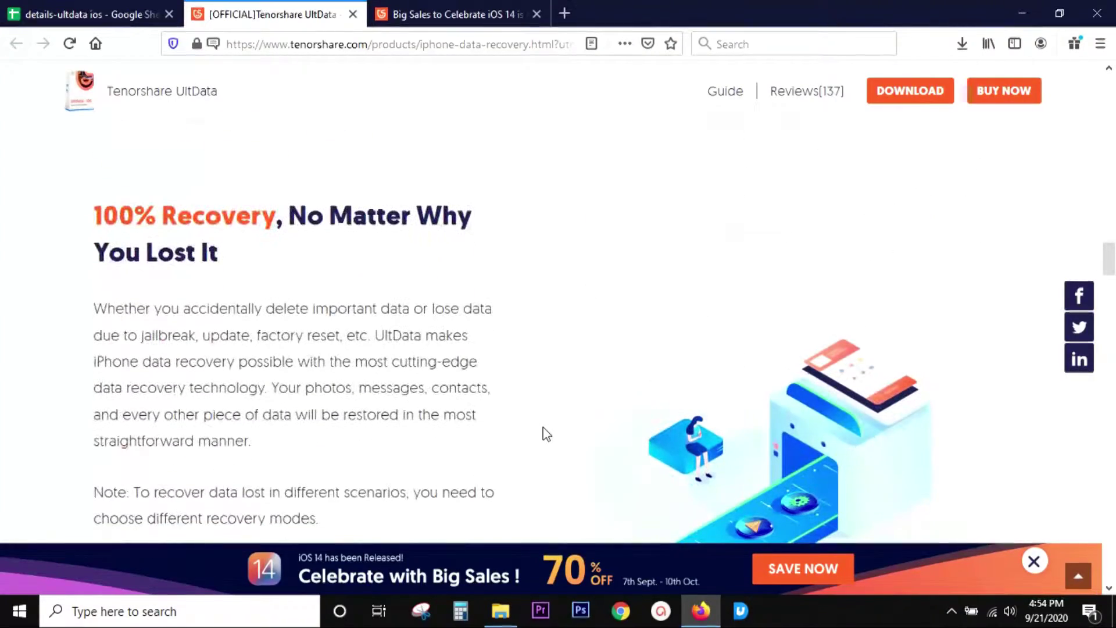
{"action": "scroll", "coordinate": [547, 433], "scroll_direction": "down", "scroll_amount": 6}
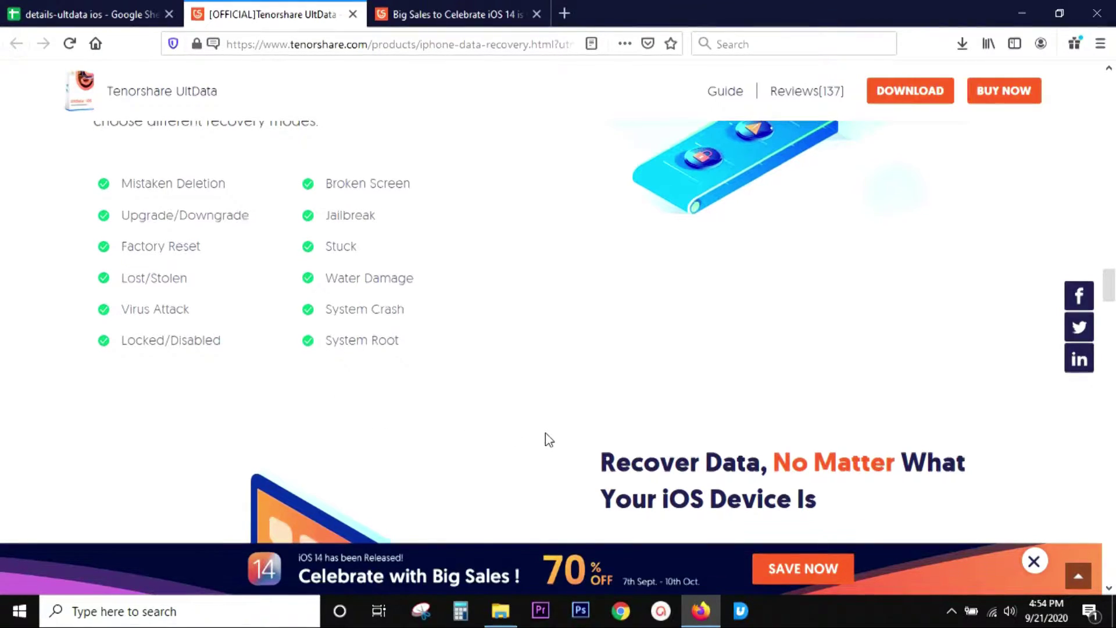
{"action": "scroll", "coordinate": [548, 439], "scroll_direction": "down", "scroll_amount": 4}
{"action": "scroll", "coordinate": [546, 440], "scroll_direction": "down", "scroll_amount": 2}
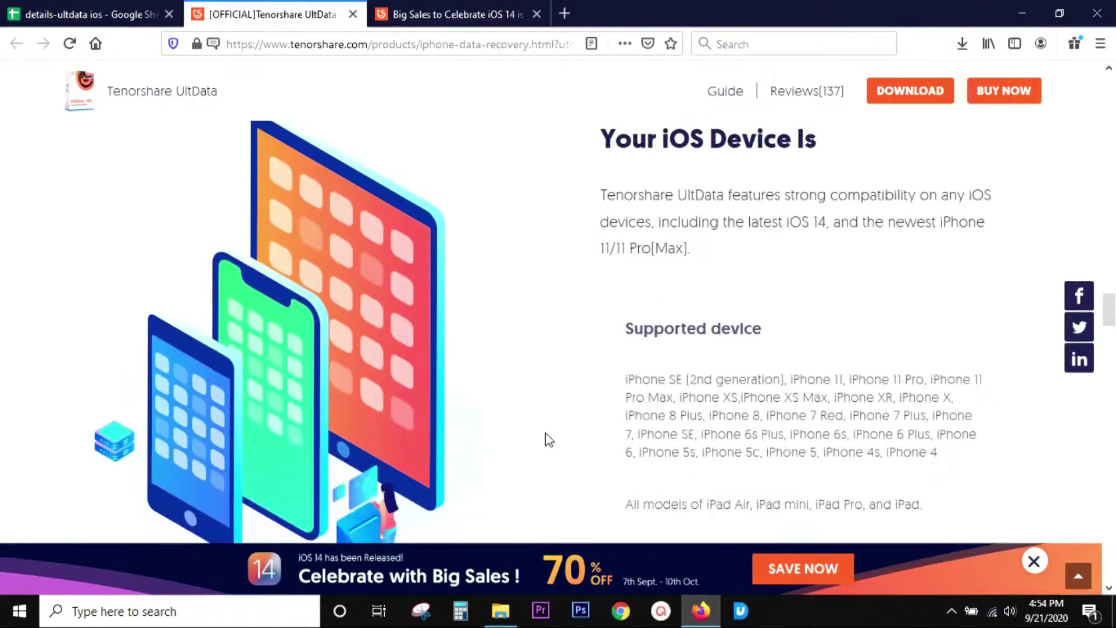
{"action": "scroll", "coordinate": [541, 434], "scroll_direction": "up", "scroll_amount": 1}
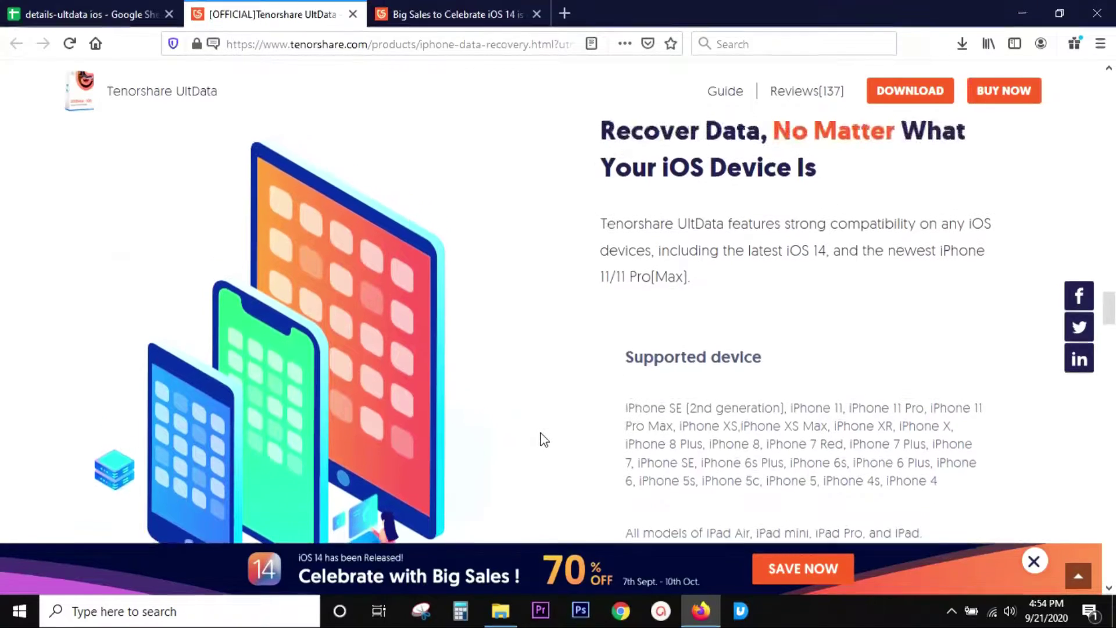
Highlight the Supported device heading, review the device list and More Features, then return upward.
{"action": "left_click_drag", "start_coordinate": [619, 359], "coordinate": [761, 361]}
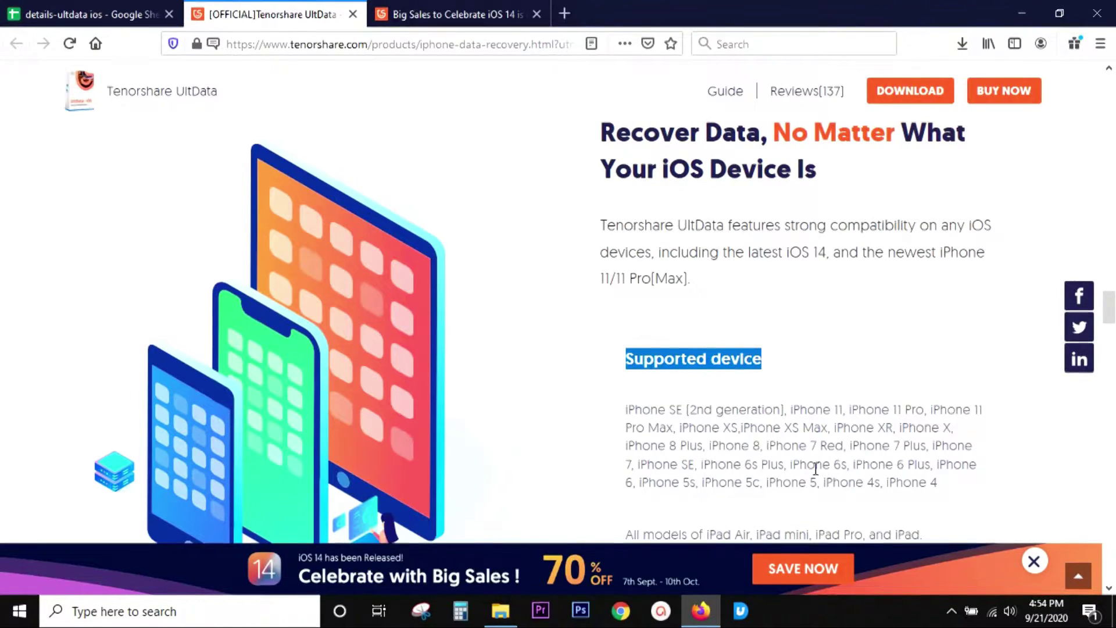
{"action": "scroll", "coordinate": [882, 507], "scroll_direction": "down", "scroll_amount": 10}
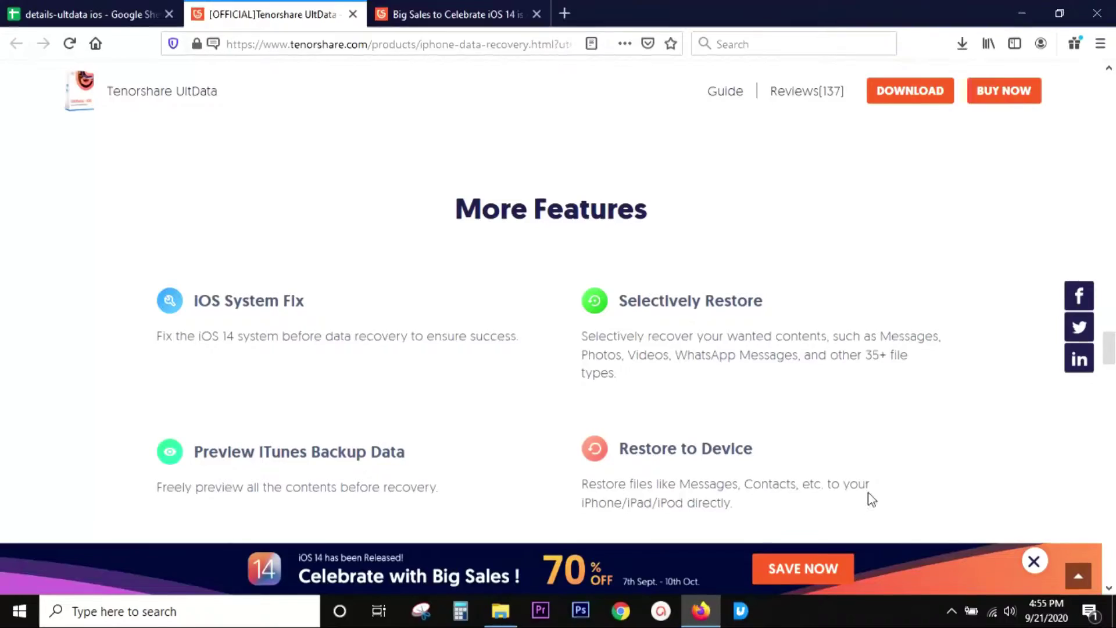
{"action": "scroll", "coordinate": [866, 498], "scroll_direction": "down", "scroll_amount": 2}
{"action": "scroll", "coordinate": [862, 491], "scroll_direction": "down", "scroll_amount": 5}
{"action": "scroll", "coordinate": [855, 493], "scroll_direction": "up", "scroll_amount": 10}
{"action": "scroll", "coordinate": [877, 397], "scroll_direction": "up", "scroll_amount": 15}
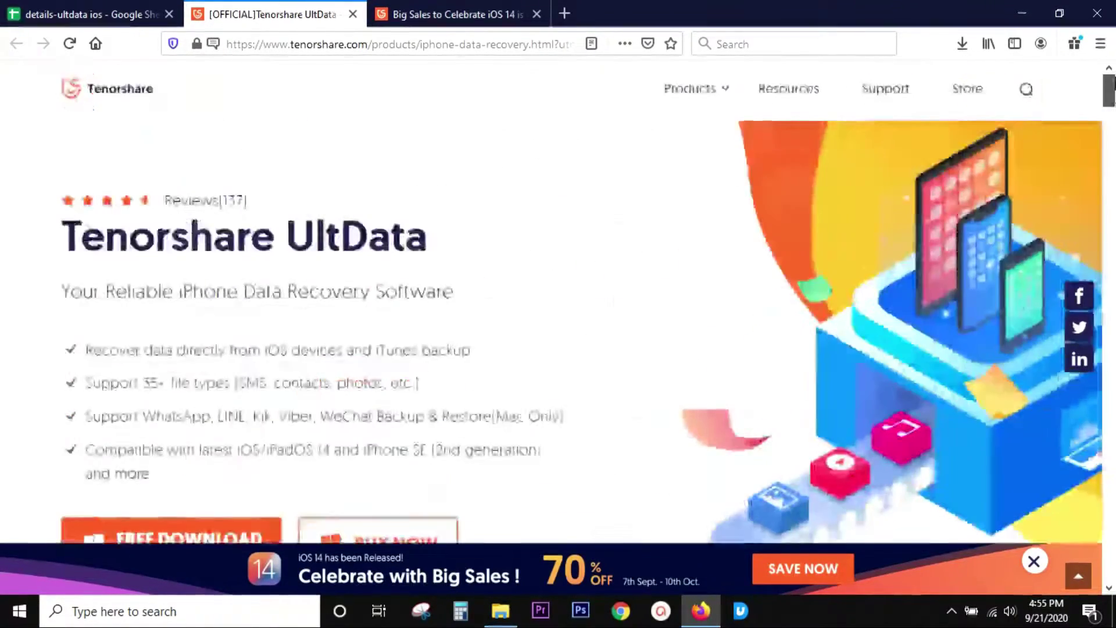
Save the free UltData Windows installer (ultdata-ios(1).exe) and run it from Downloads.
{"action": "scroll", "coordinate": [753, 441], "scroll_direction": "down", "scroll_amount": 1}
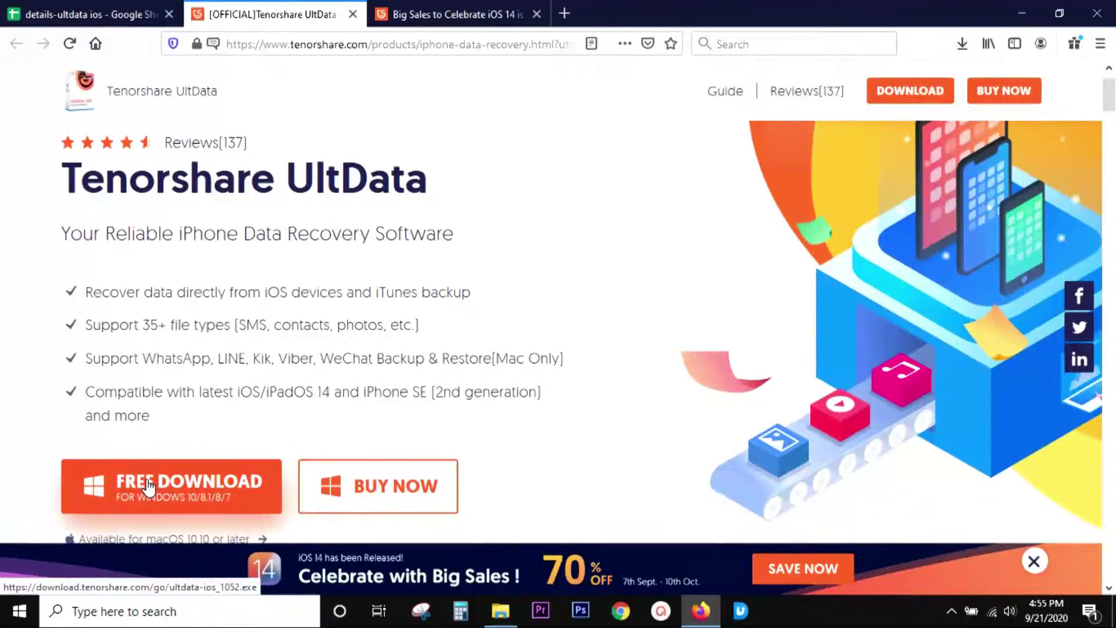
{"action": "left_click", "coordinate": [148, 485]}
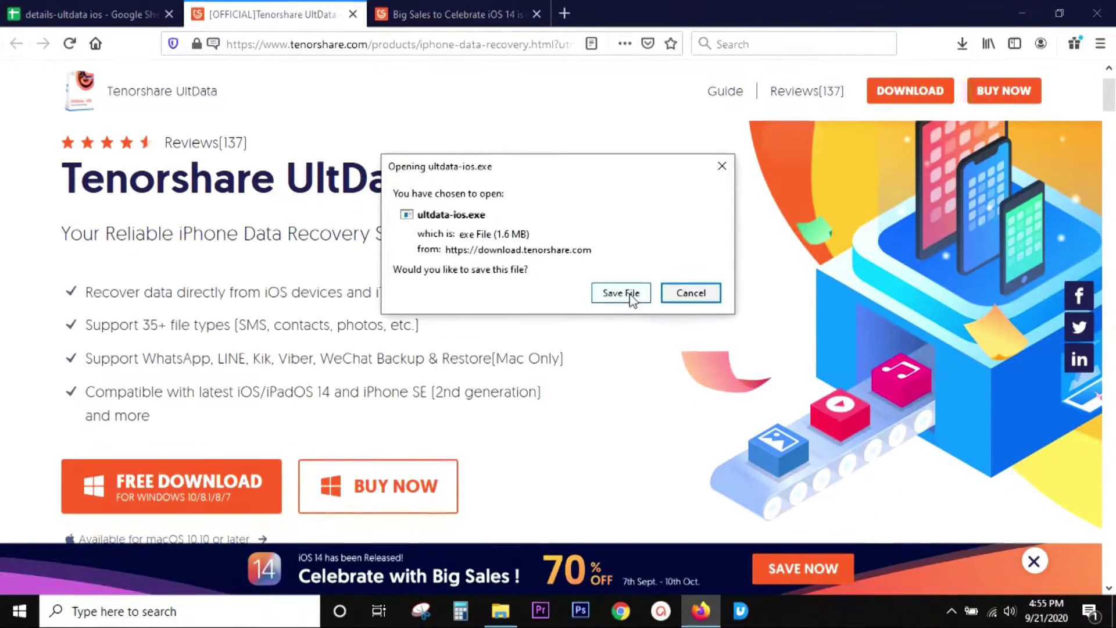
{"action": "left_click", "coordinate": [633, 297]}
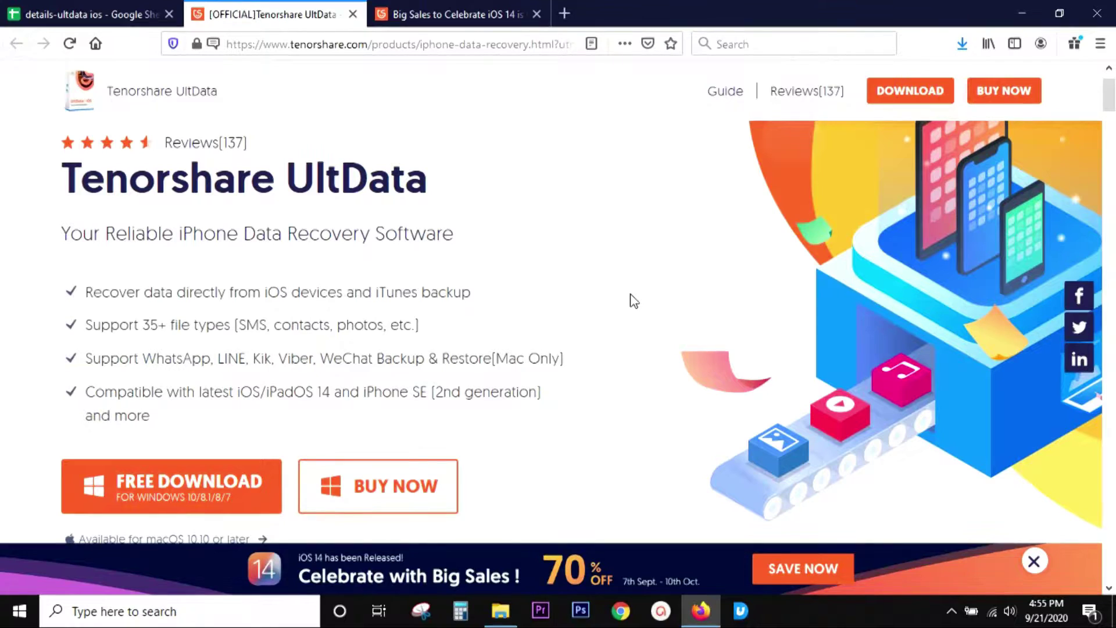
{"action": "left_click", "coordinate": [962, 43]}
{"action": "left_click", "coordinate": [885, 73]}
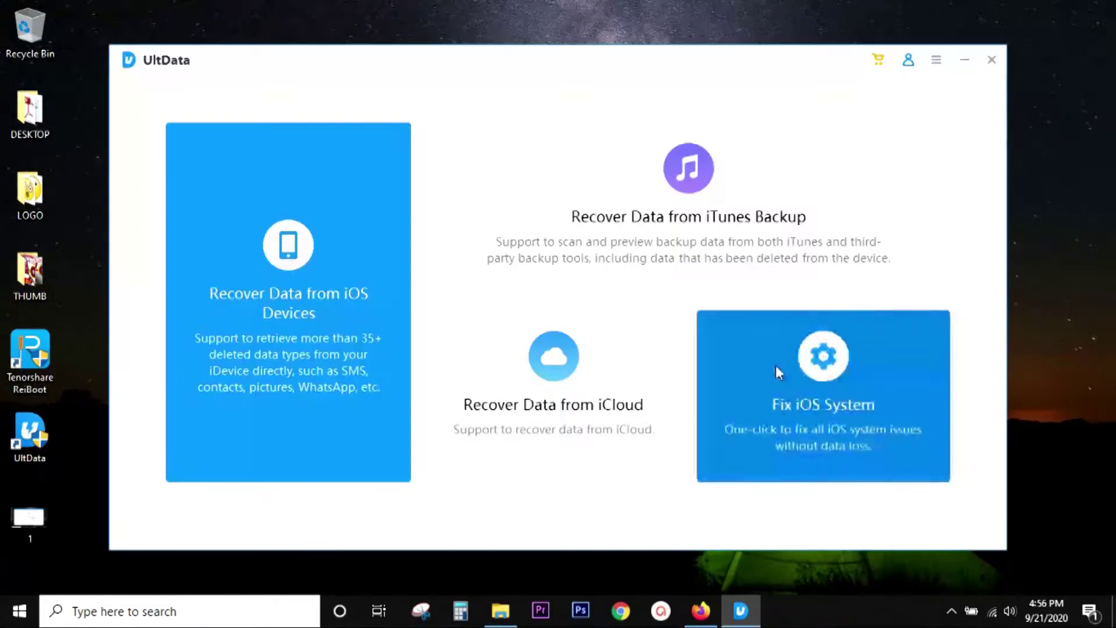
Move the UltData window into place on the desktop.
{"action": "left_click_drag", "start_coordinate": [704, 73], "coordinate": [742, 72]}
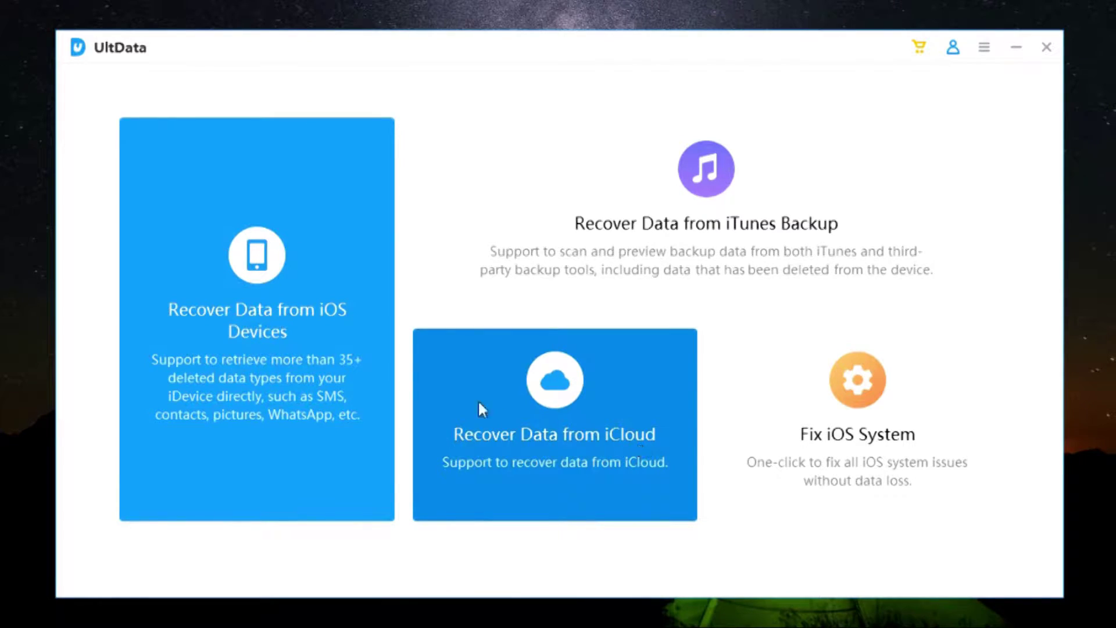
Choose Recover Data from iOS Devices, clear third-party and system data, and tick only Messages & Attachment.
{"action": "left_click", "coordinate": [273, 321]}
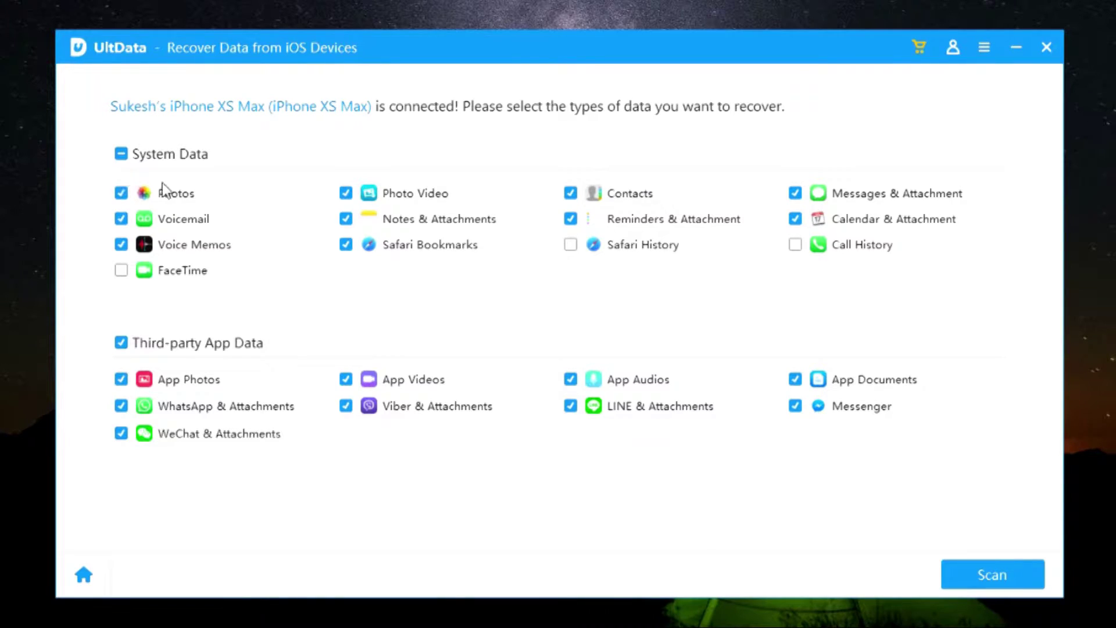
{"action": "left_click", "coordinate": [962, 2]}
{"action": "left_click", "coordinate": [121, 343]}
{"action": "left_click", "coordinate": [121, 343]}
{"action": "left_click", "coordinate": [121, 343]}
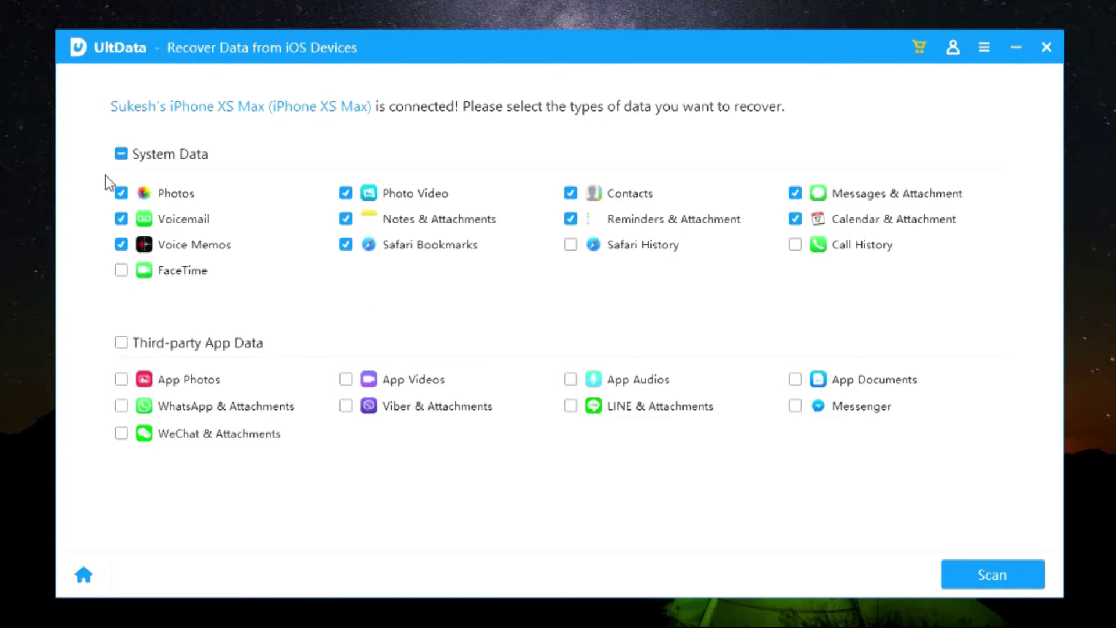
{"action": "left_click", "coordinate": [121, 154]}
{"action": "left_click", "coordinate": [121, 154]}
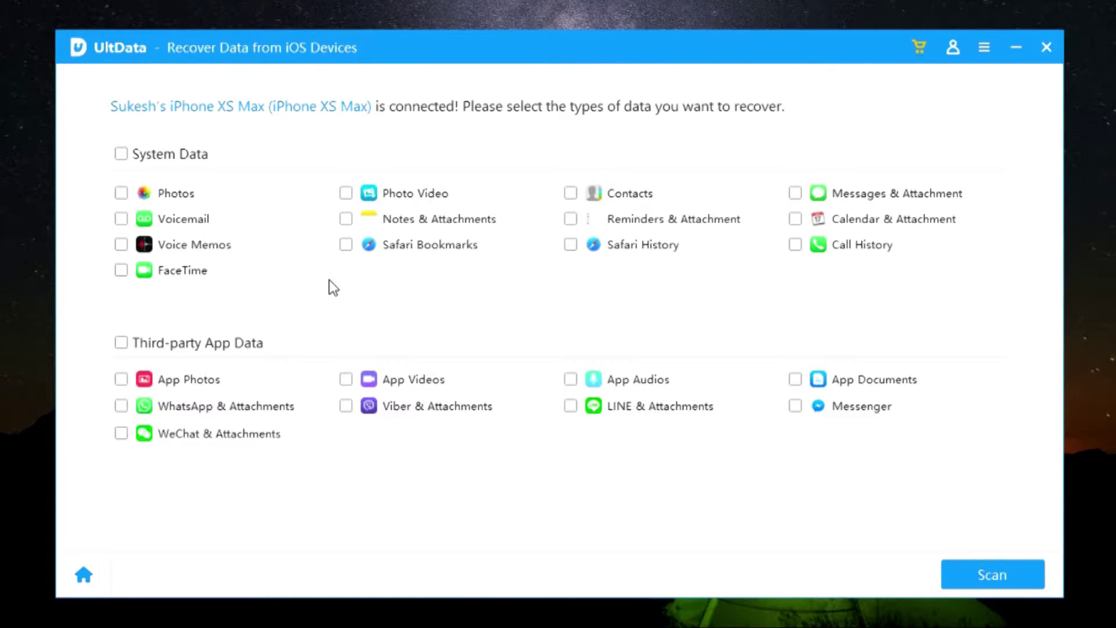
{"action": "left_click", "coordinate": [795, 193]}
Scan the iPhone, then preview the MAHA PRICE DROP message among the 1107 results.
{"action": "left_click", "coordinate": [985, 573]}
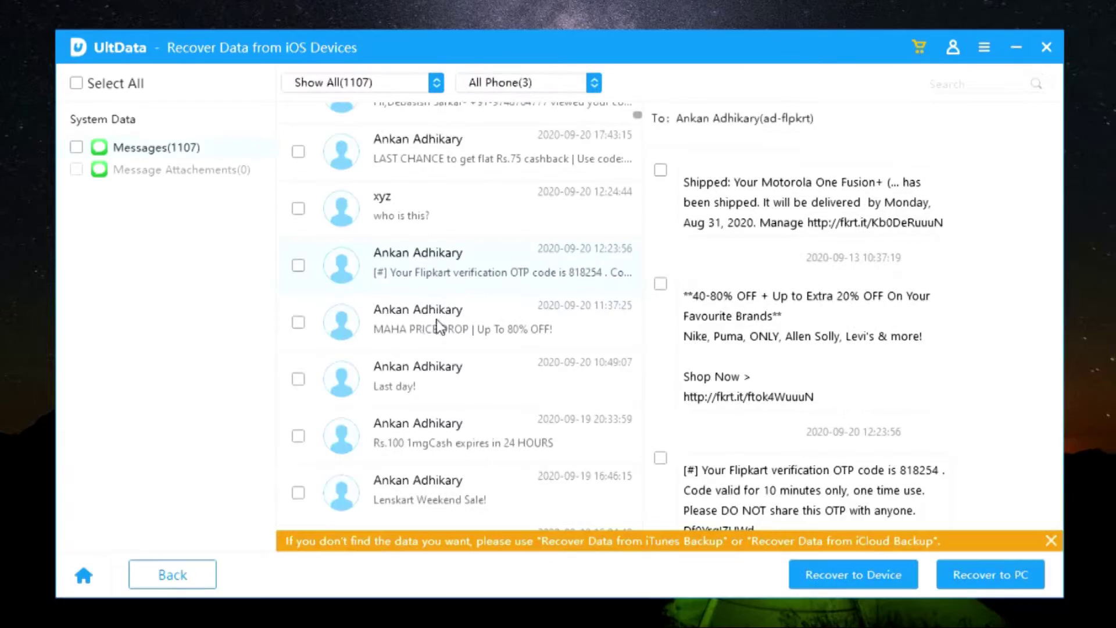
{"action": "left_click", "coordinate": [437, 324]}
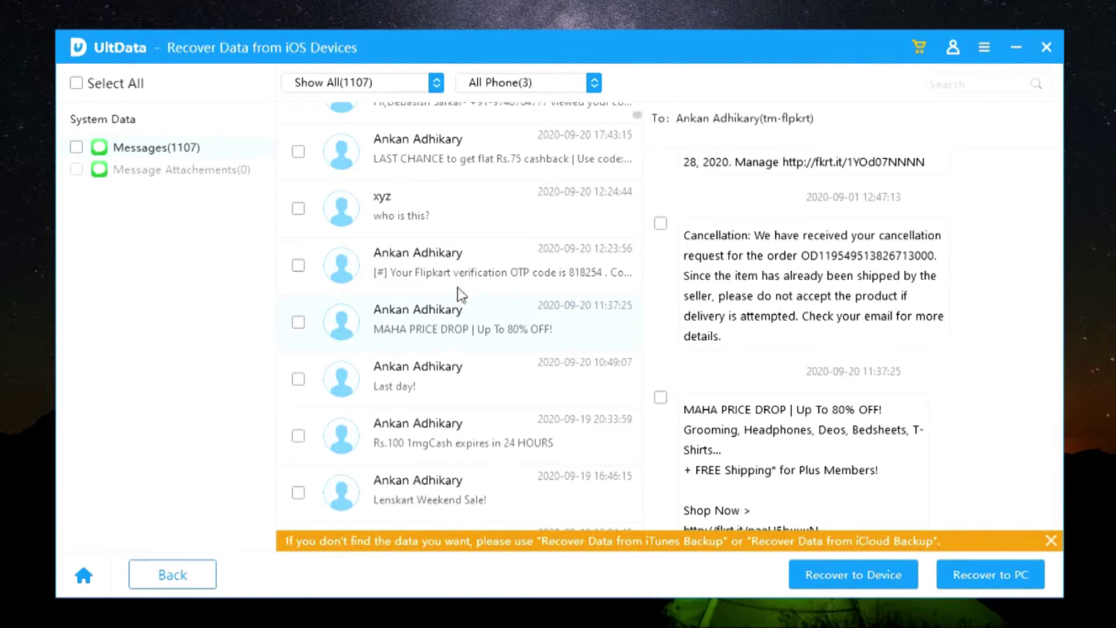
Tick the Hi Customer and Dear SBI Cardholder messages for recovery.
{"action": "scroll", "coordinate": [476, 330], "scroll_direction": "down", "scroll_amount": 10}
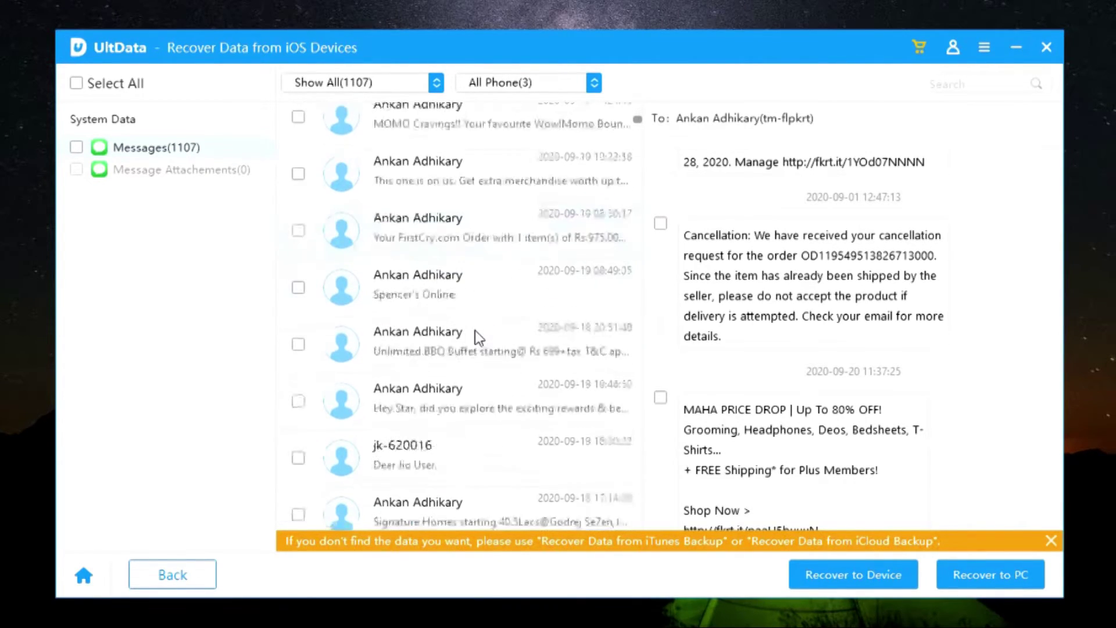
{"action": "scroll", "coordinate": [475, 330], "scroll_direction": "down", "scroll_amount": 10}
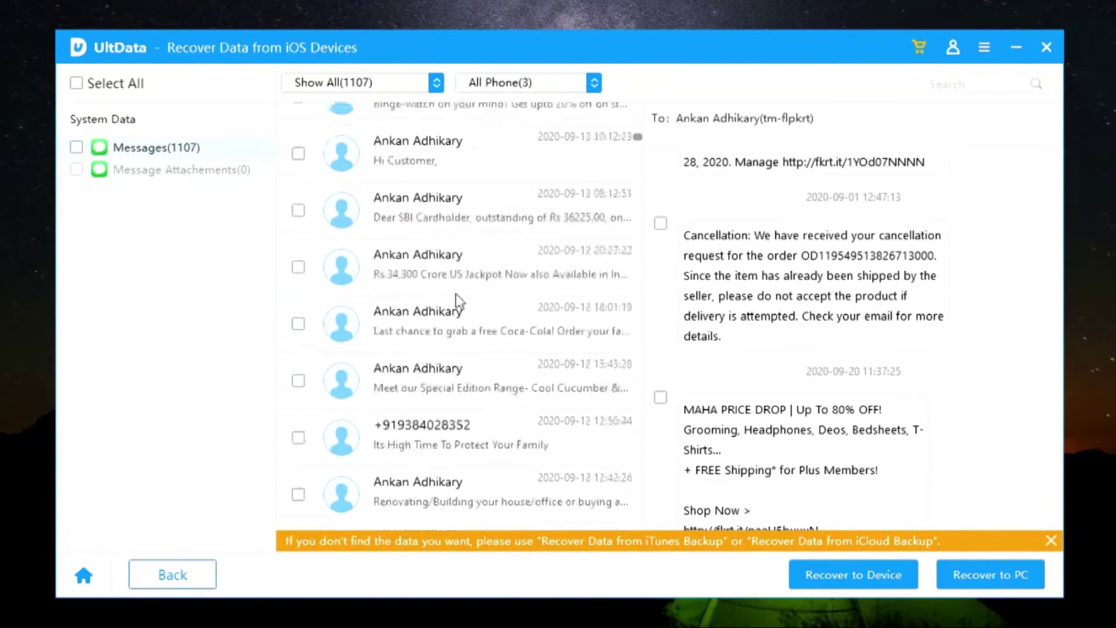
{"action": "scroll", "coordinate": [301, 378], "scroll_direction": "up", "scroll_amount": 4}
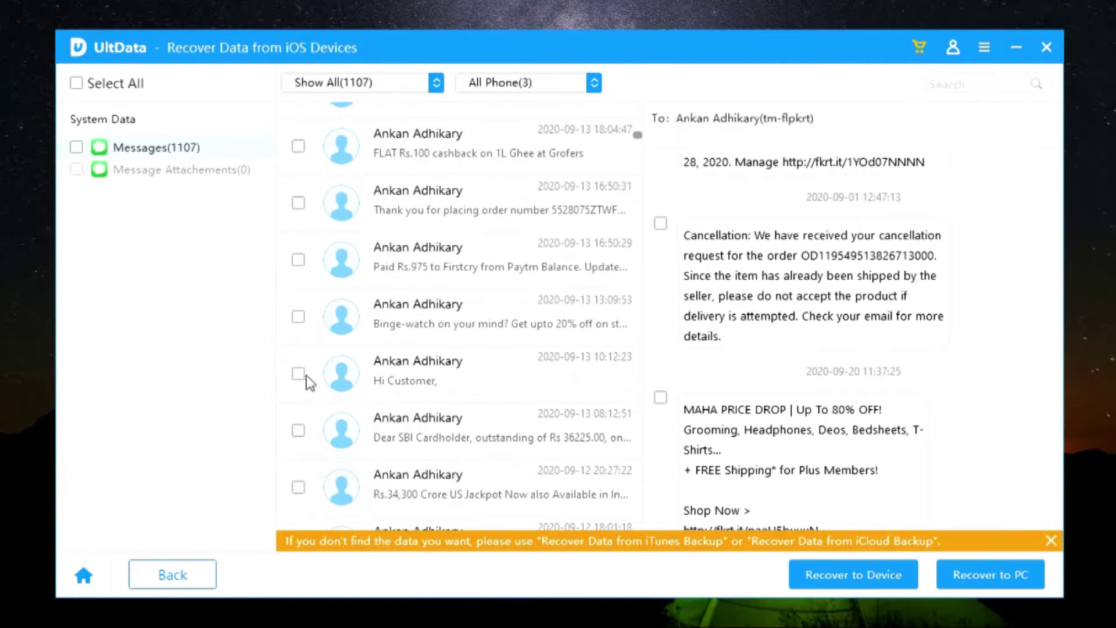
{"action": "left_click", "coordinate": [298, 374]}
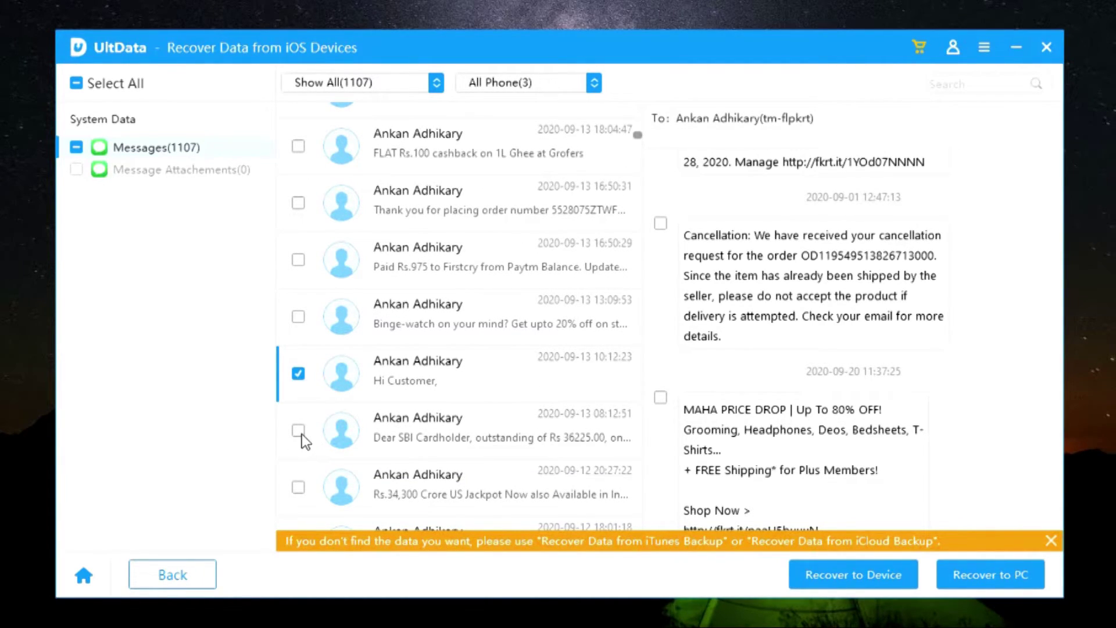
{"action": "left_click", "coordinate": [299, 430]}
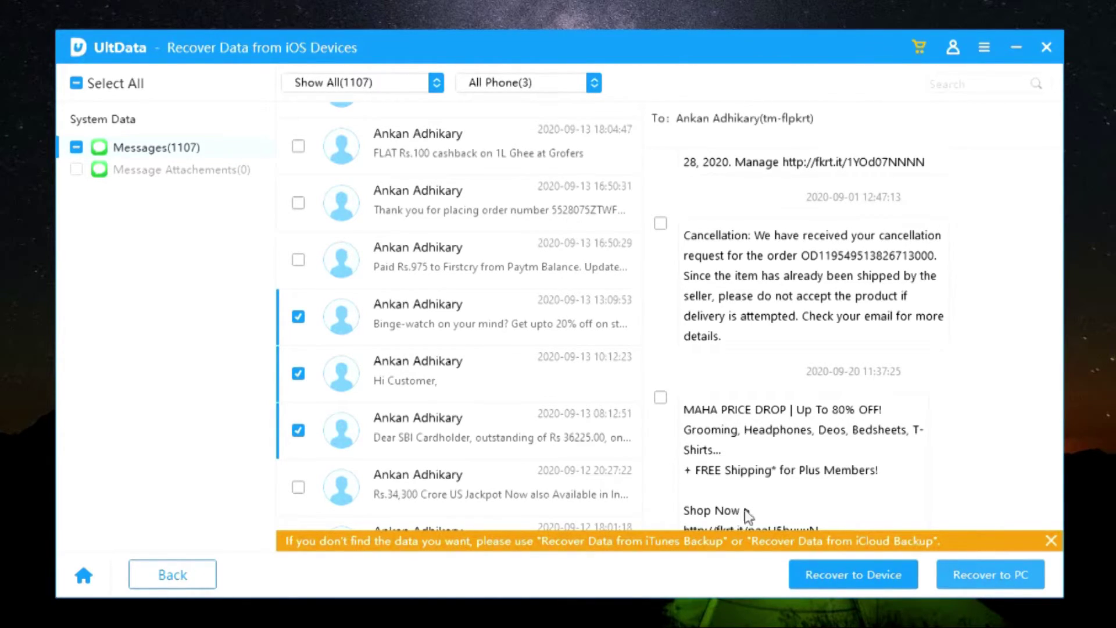
Recover the selected messages to the Desktop folder.
{"action": "left_click", "coordinate": [431, 308]}
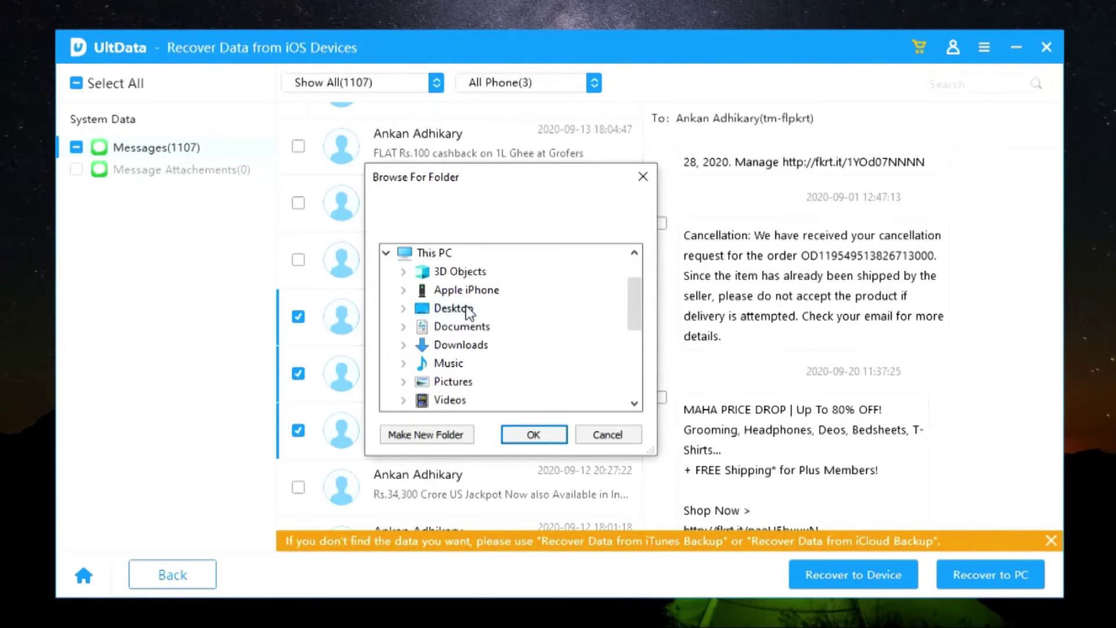
{"action": "double_click", "coordinate": [454, 308]}
{"action": "left_click", "coordinate": [533, 433]}
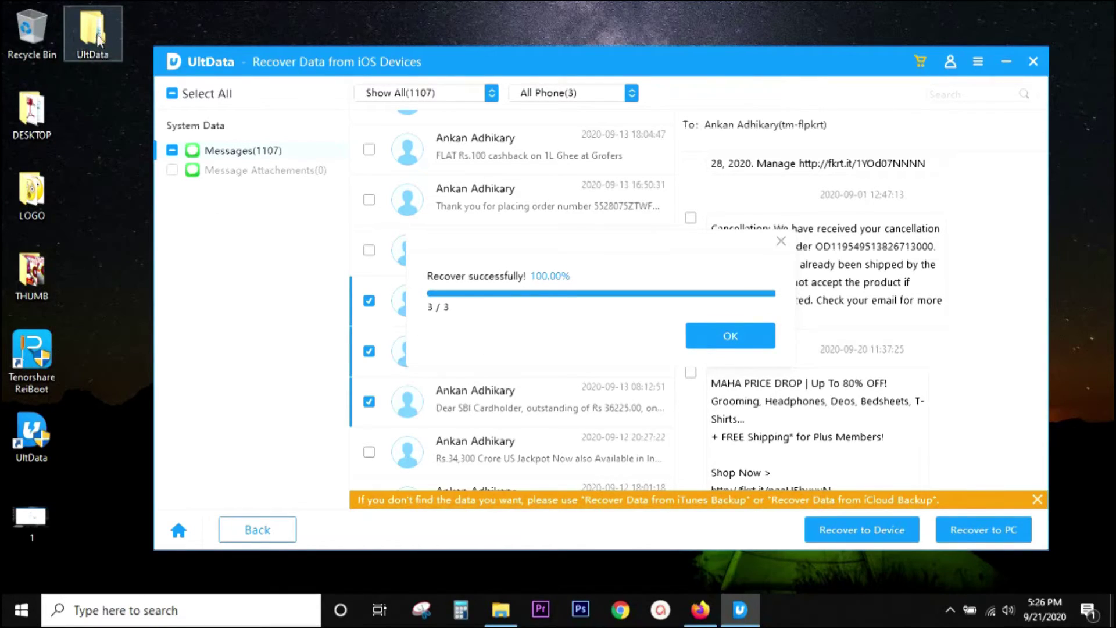
Go through UltData > device folder > 2020-09-21 17.26.02 > Messages and open the Messages HTML file.
{"action": "double_click", "coordinate": [109, 45]}
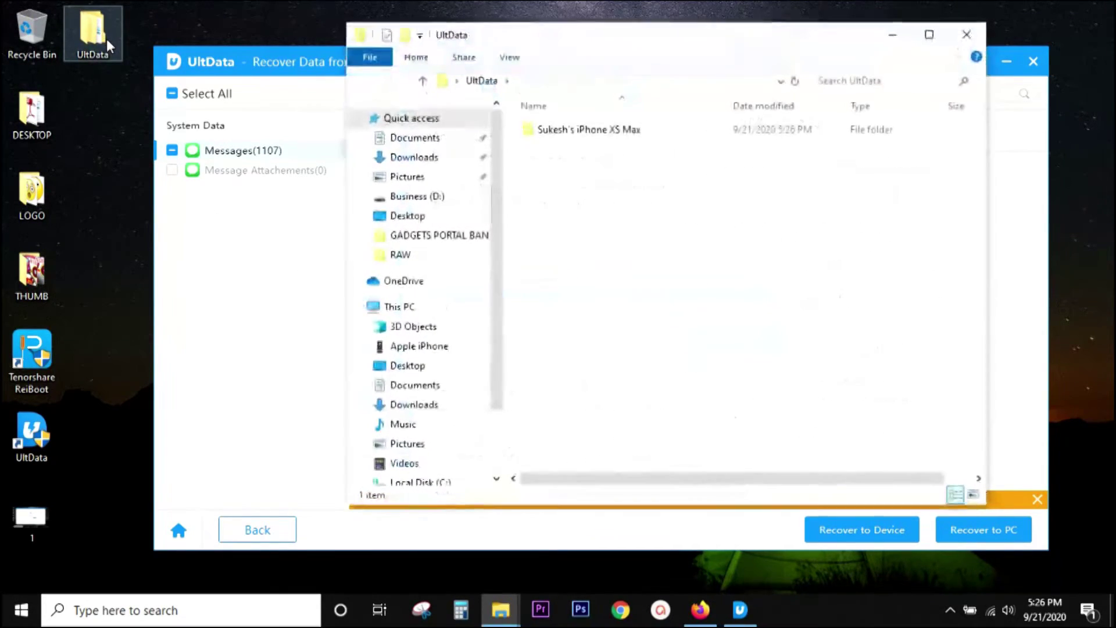
{"action": "double_click", "coordinate": [653, 133]}
{"action": "double_click", "coordinate": [621, 131]}
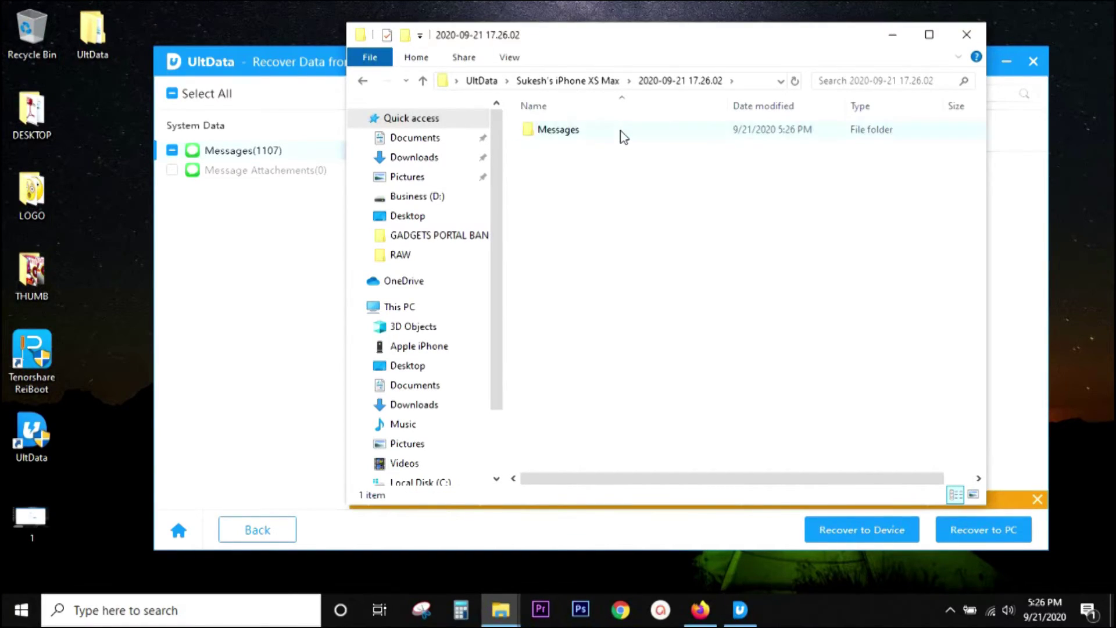
{"action": "double_click", "coordinate": [623, 136]}
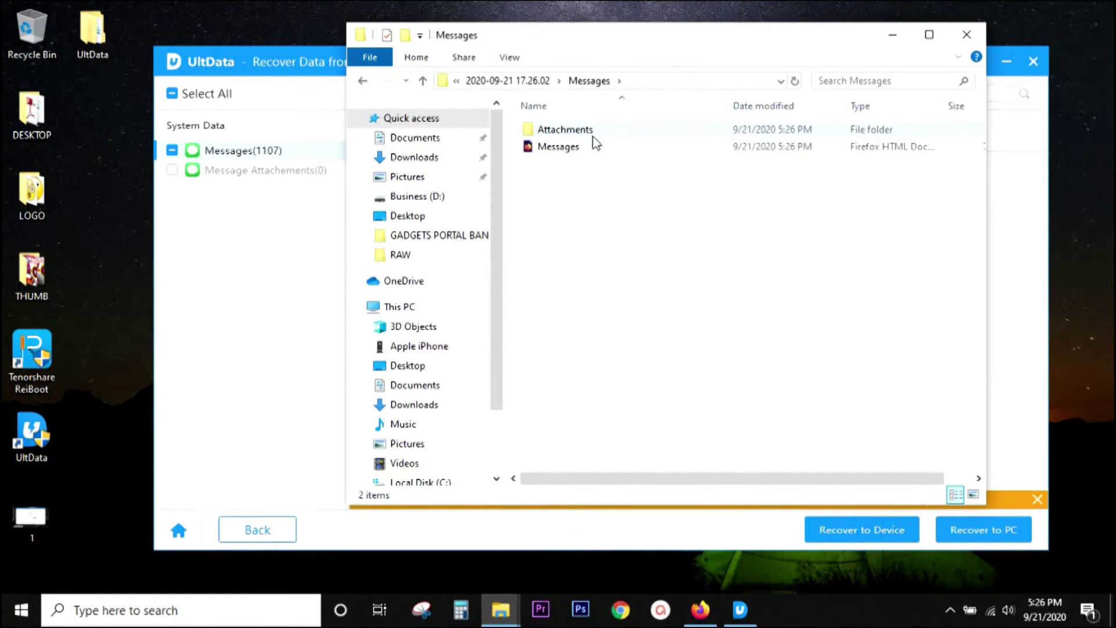
{"action": "double_click", "coordinate": [586, 147]}
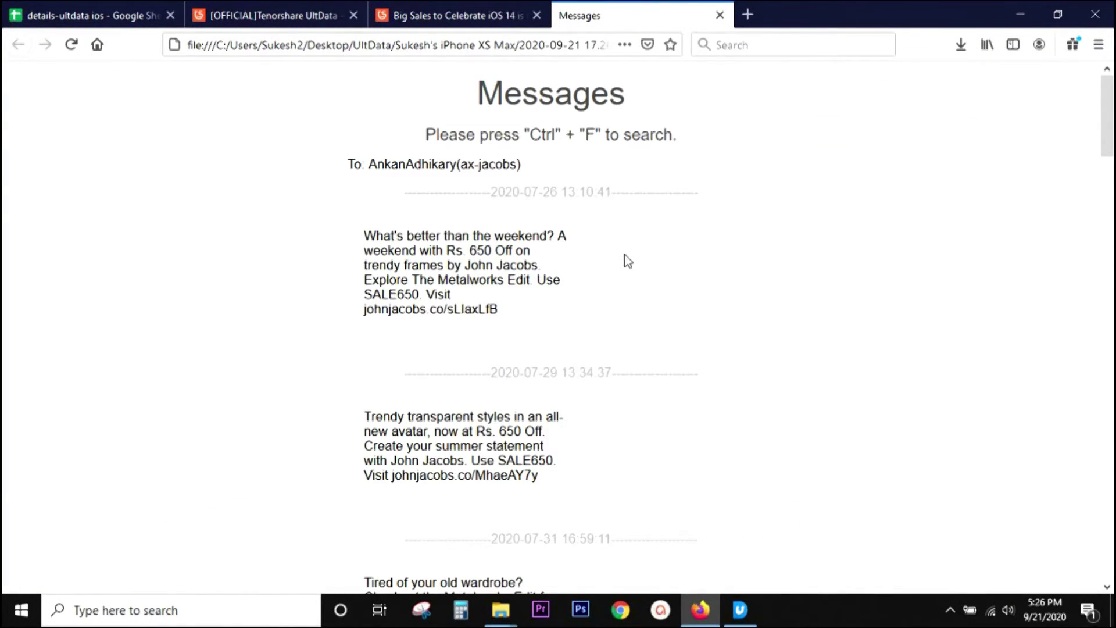
{"action": "scroll", "coordinate": [627, 294], "scroll_direction": "down", "scroll_amount": 2}
{"action": "scroll", "coordinate": [632, 295], "scroll_direction": "down", "scroll_amount": 15}
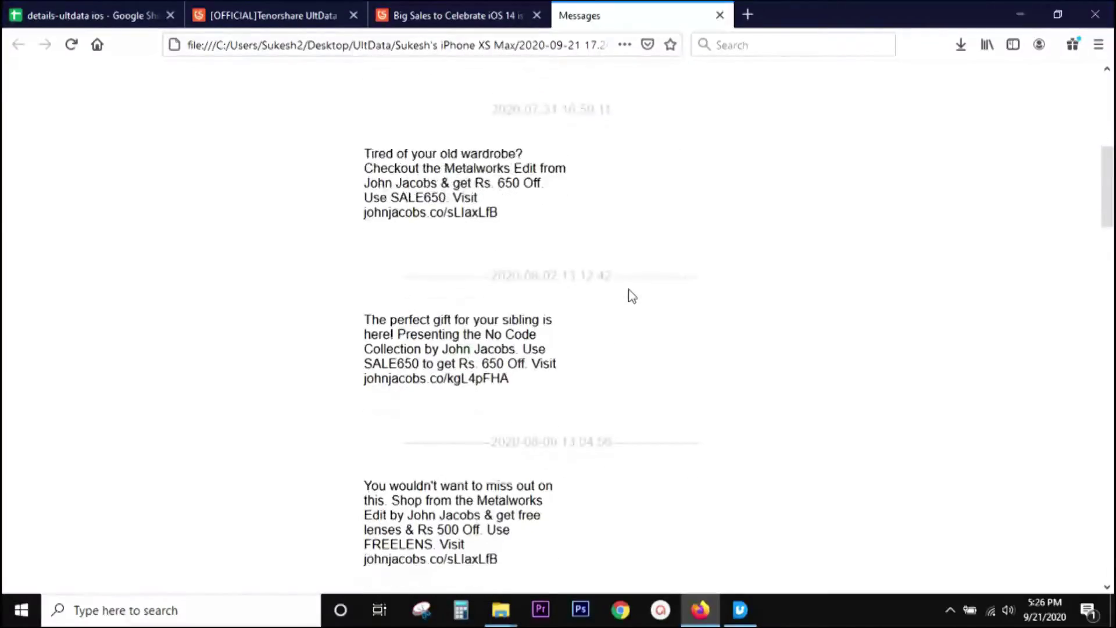
{"action": "scroll", "coordinate": [631, 296], "scroll_direction": "down", "scroll_amount": 20}
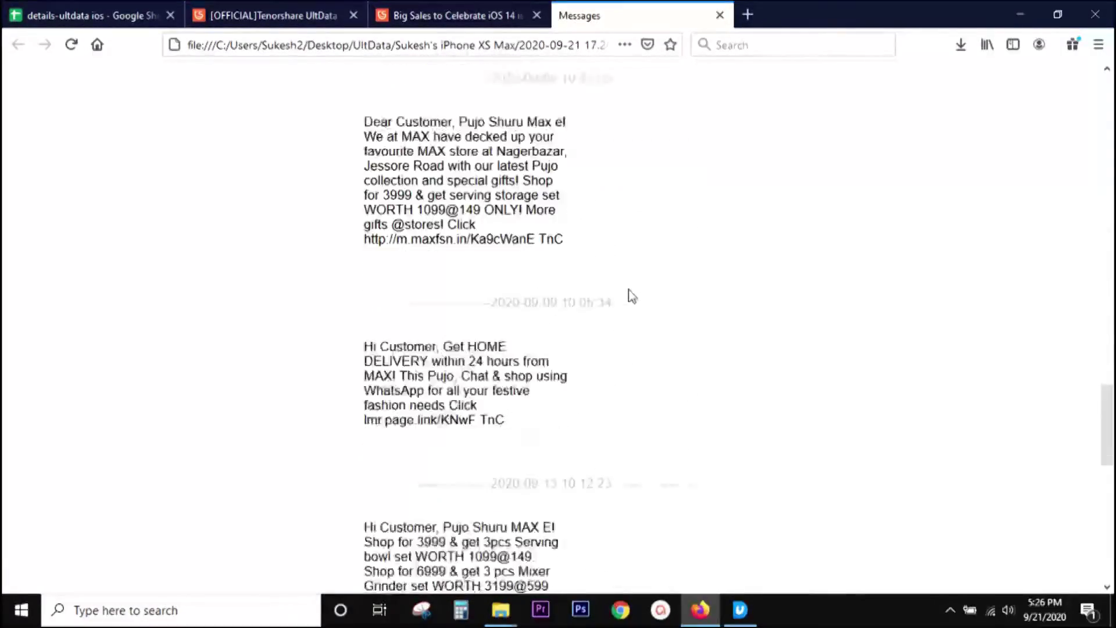
{"action": "scroll", "coordinate": [632, 296], "scroll_direction": "up", "scroll_amount": 20}
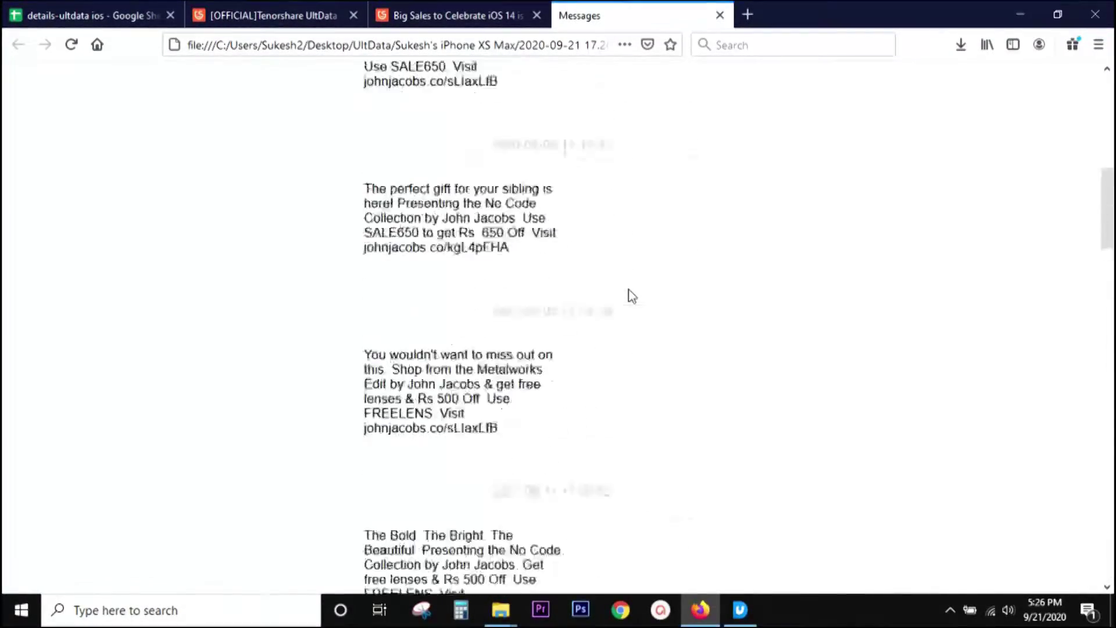
{"action": "scroll", "coordinate": [632, 296], "scroll_direction": "up", "scroll_amount": 8}
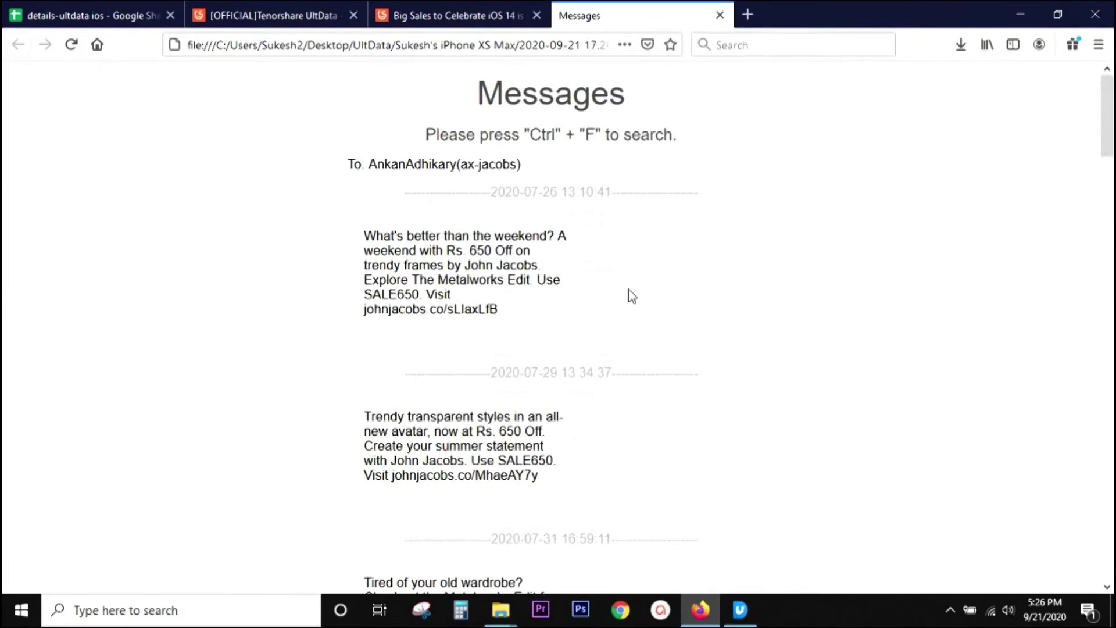
{"action": "scroll", "coordinate": [632, 296], "scroll_direction": "down", "scroll_amount": 10}
{"action": "scroll", "coordinate": [630, 295], "scroll_direction": "up", "scroll_amount": 10}
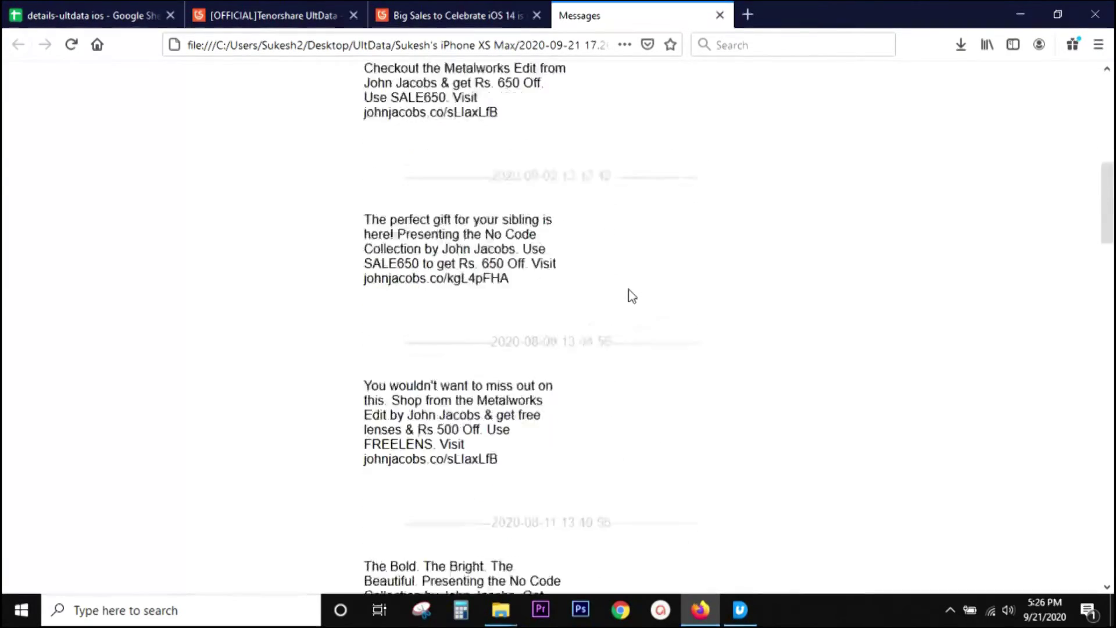
Close the Explorer windows and success notice, then leave the scan results, confirming Yes.
{"action": "left_click", "coordinate": [1021, 13]}
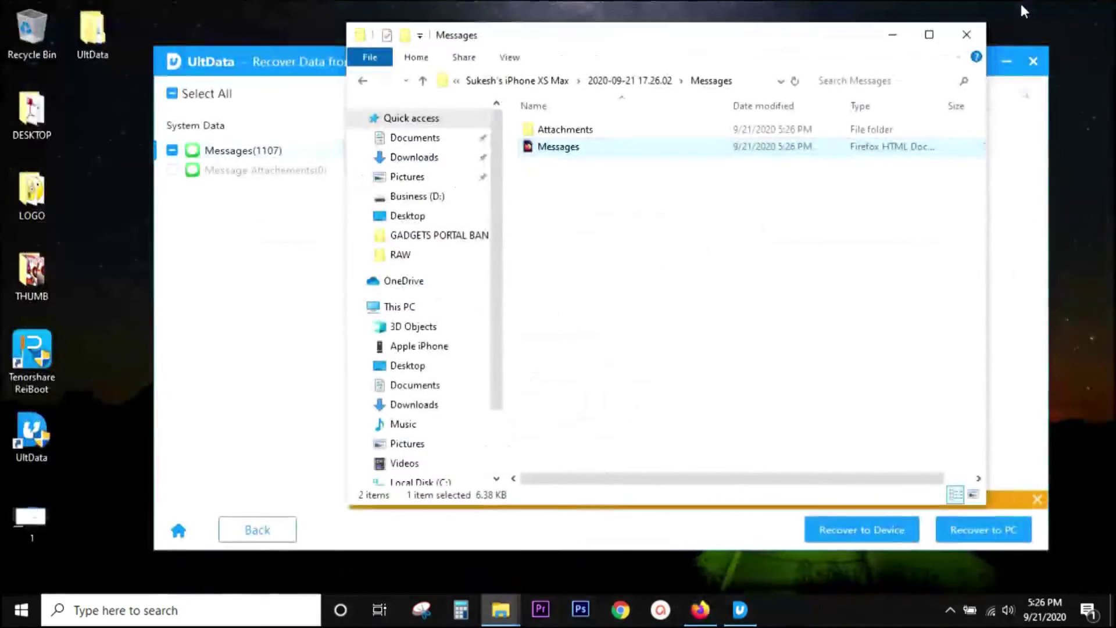
{"action": "left_click", "coordinate": [967, 34]}
{"action": "left_click", "coordinate": [750, 333]}
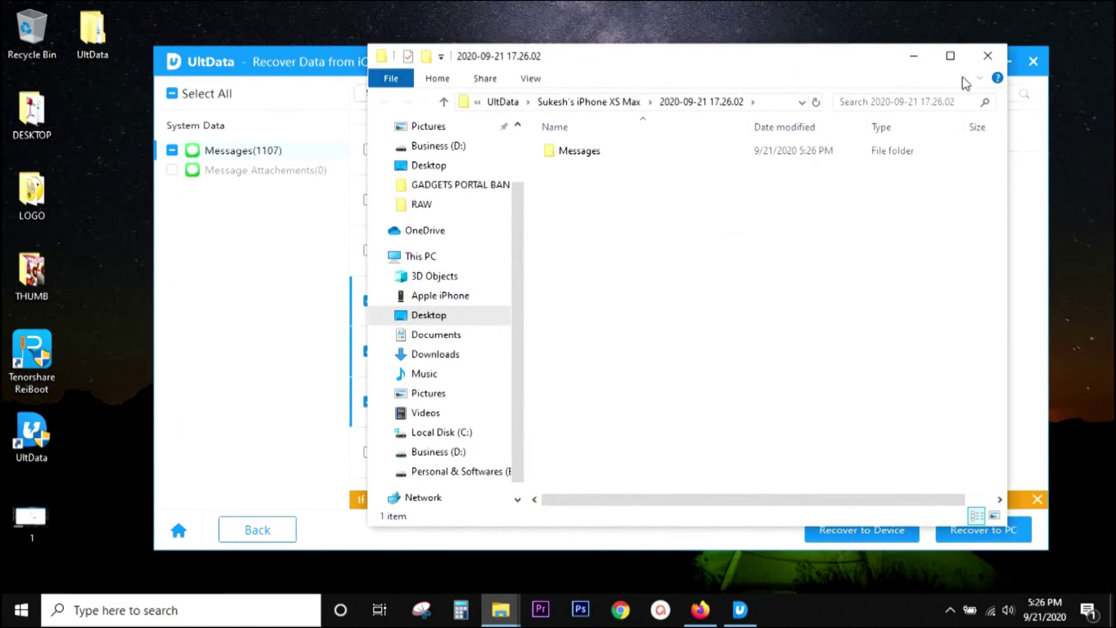
{"action": "left_click", "coordinate": [988, 55]}
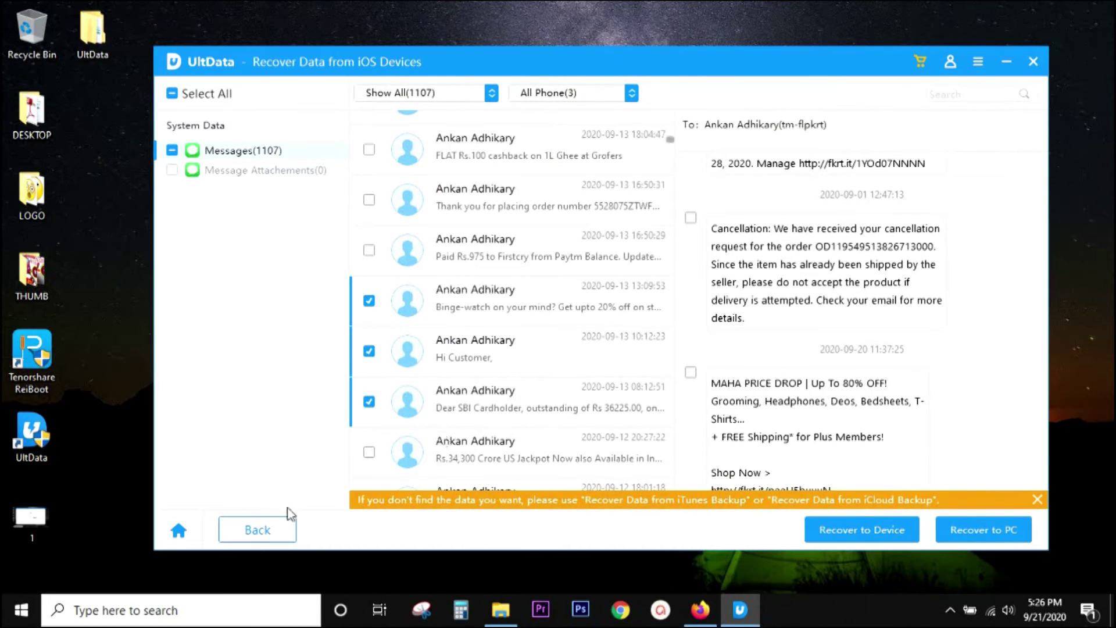
{"action": "left_click", "coordinate": [252, 529]}
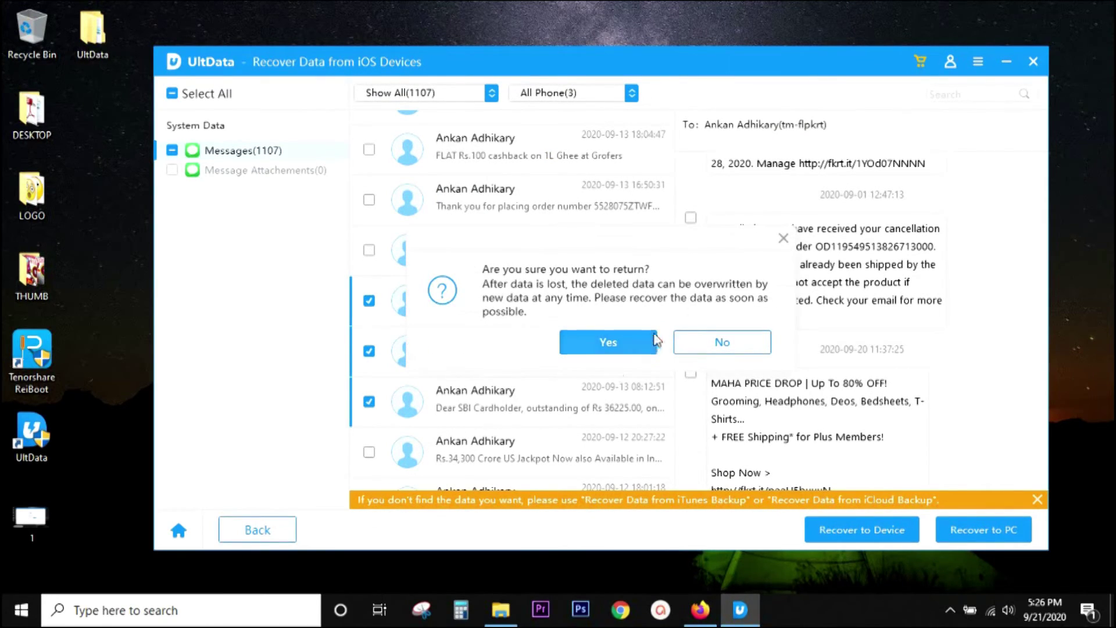
{"action": "left_click", "coordinate": [611, 343]}
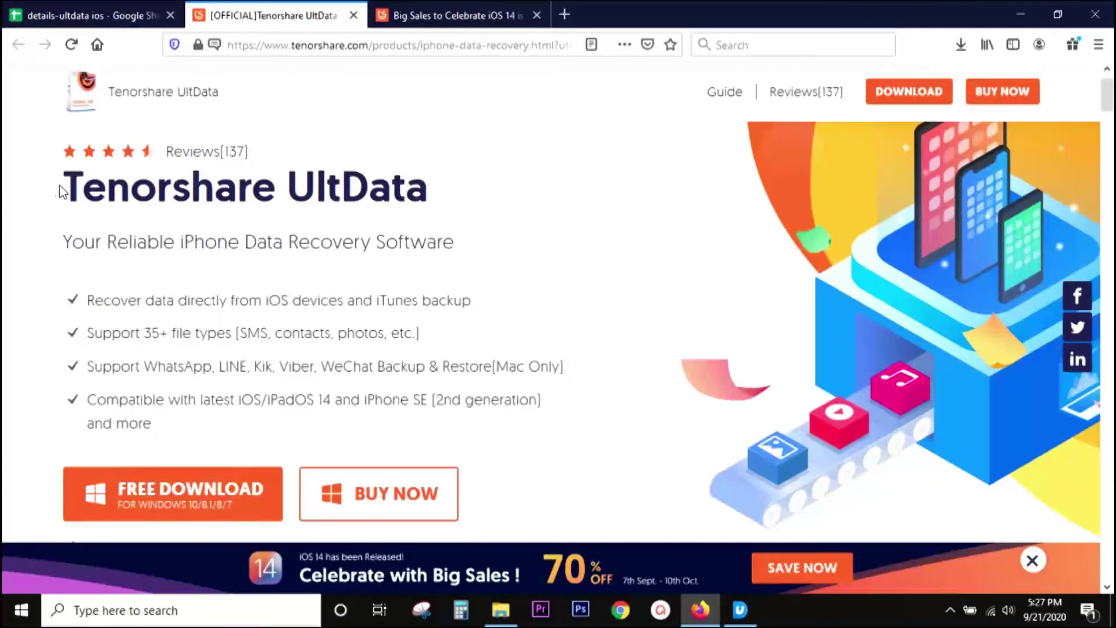
Highlight and clear the Tenorshare UltData heading, then switch to the iOS 14 Big Sales page.
{"action": "left_click_drag", "start_coordinate": [22, 187], "coordinate": [429, 185]}
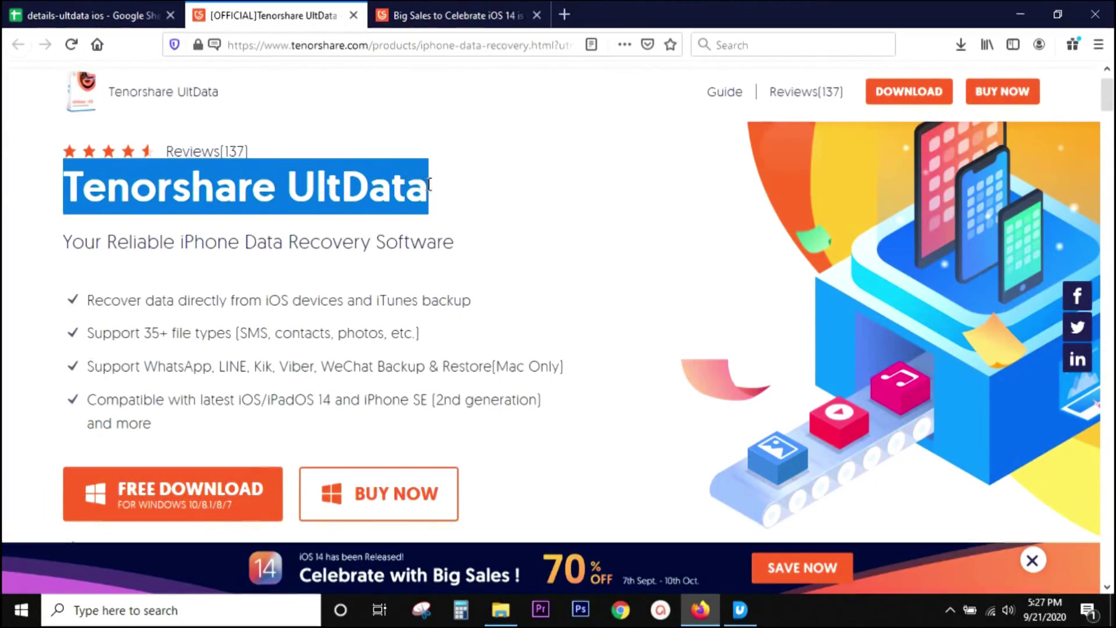
{"action": "left_click", "coordinate": [398, 231]}
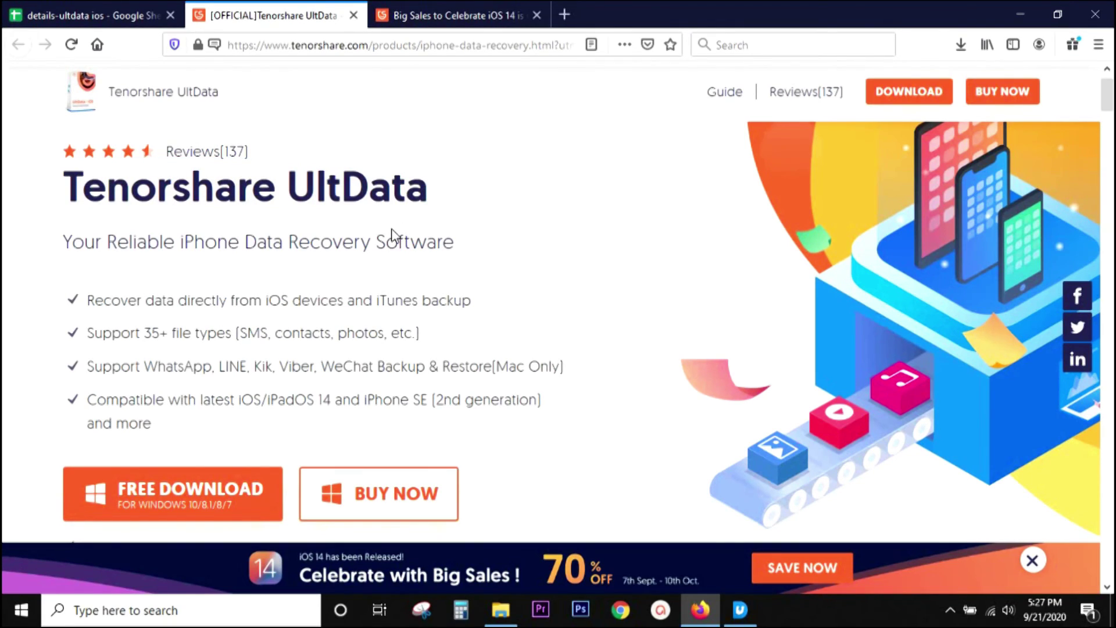
{"action": "left_click", "coordinate": [454, 15]}
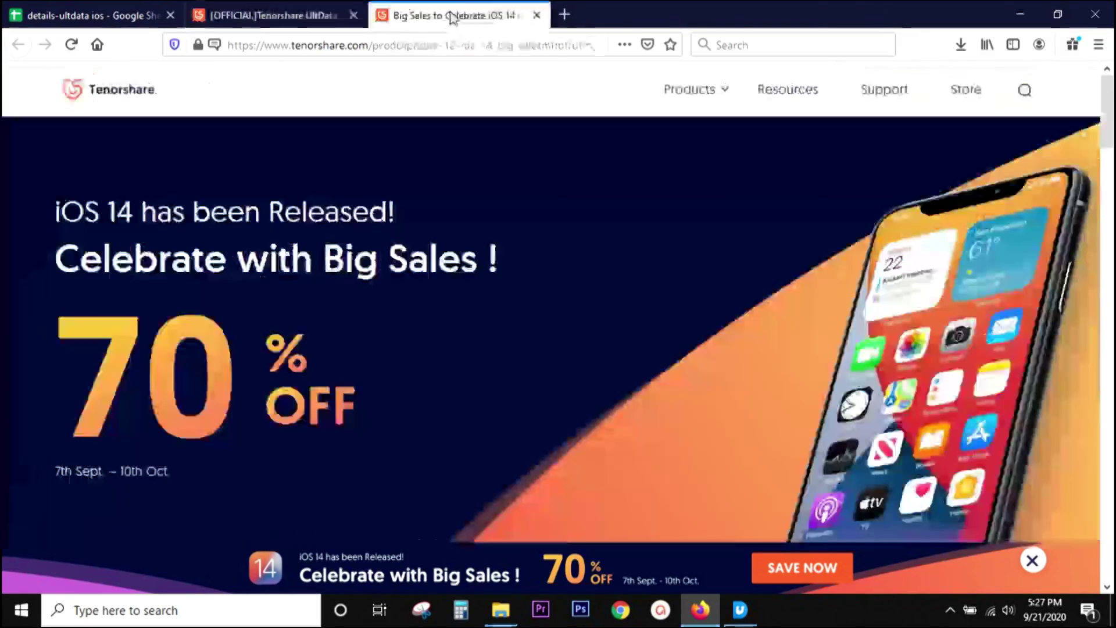